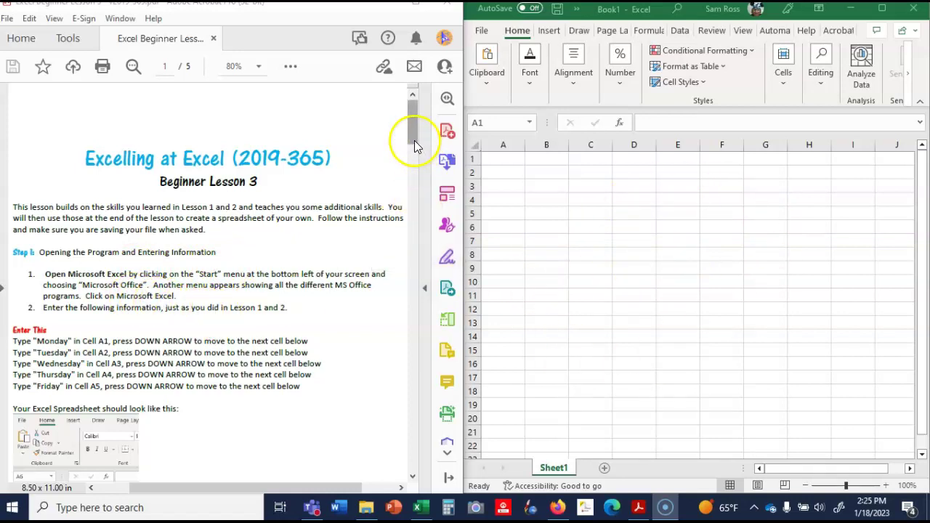
Step: Scroll the lesson PDF down until the 'Enter This' instructions are visible
{"action": "left_click_drag", "start_coordinate": [414, 138], "coordinate": [418, 160]}
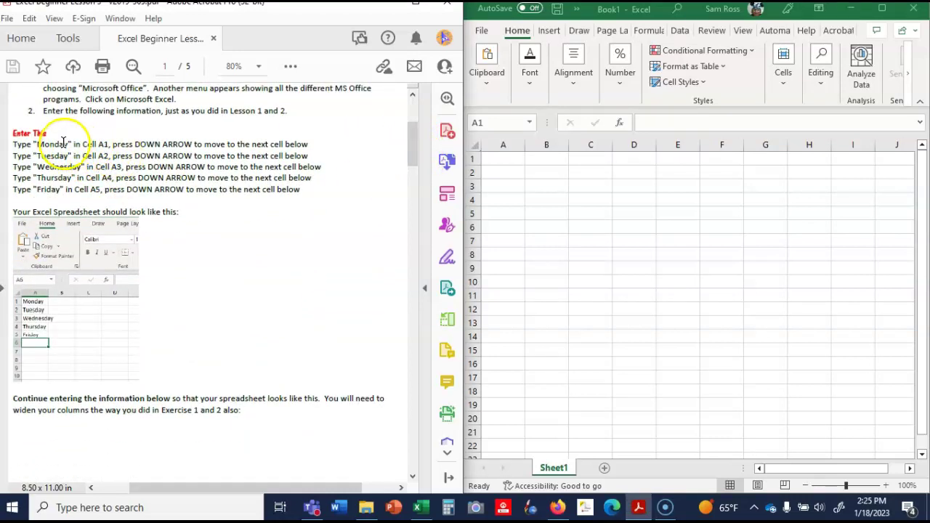
Step: Enter Monday, Tuesday, Wednesday, Thursday and Friday in cells A1 through A5
{"action": "left_click", "coordinate": [505, 160]}
{"action": "type", "text": "M"}
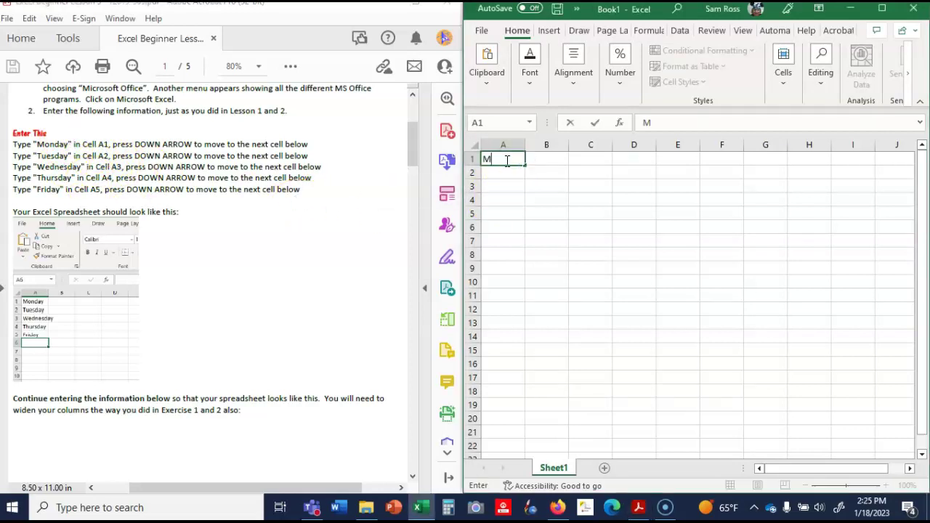
{"action": "type", "text": "onday"}
{"action": "key", "text": "Down"}
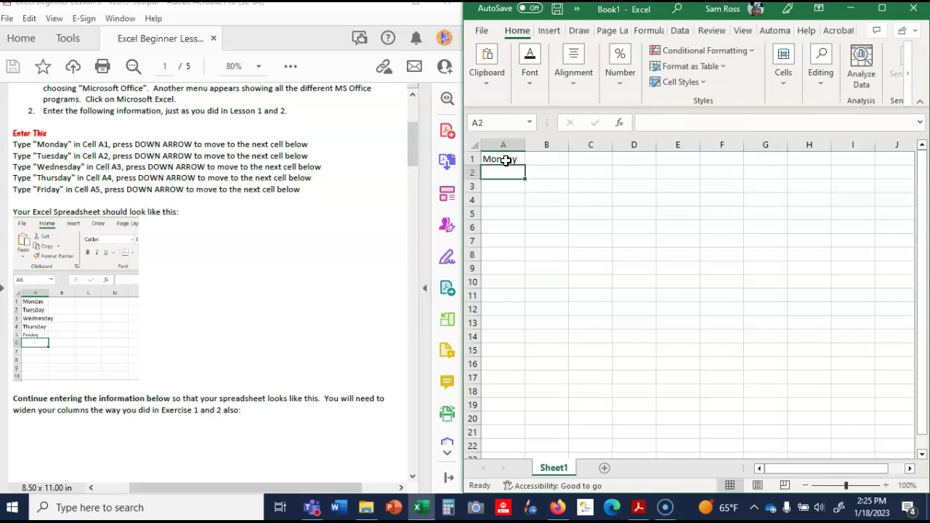
{"action": "type", "text": "Tuesday"}
{"action": "key", "text": "Down"}
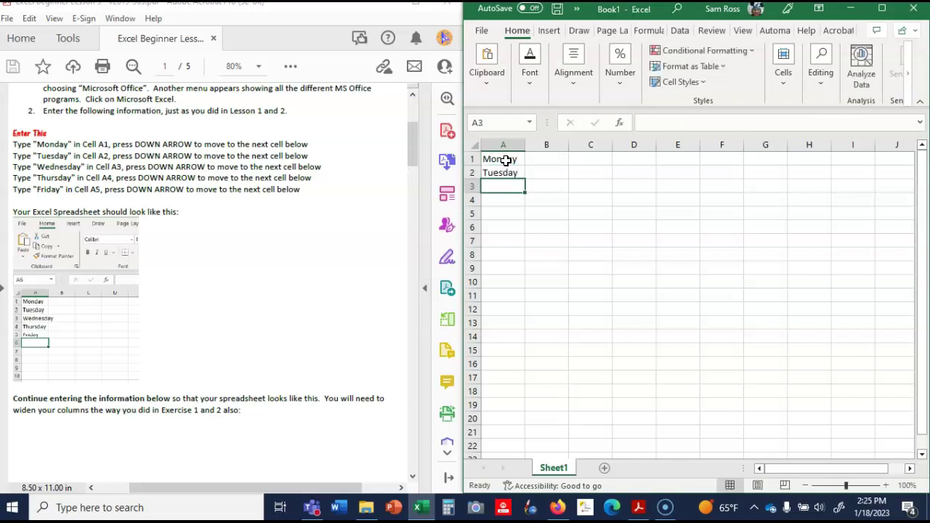
{"action": "type", "text": "Wednesday"}
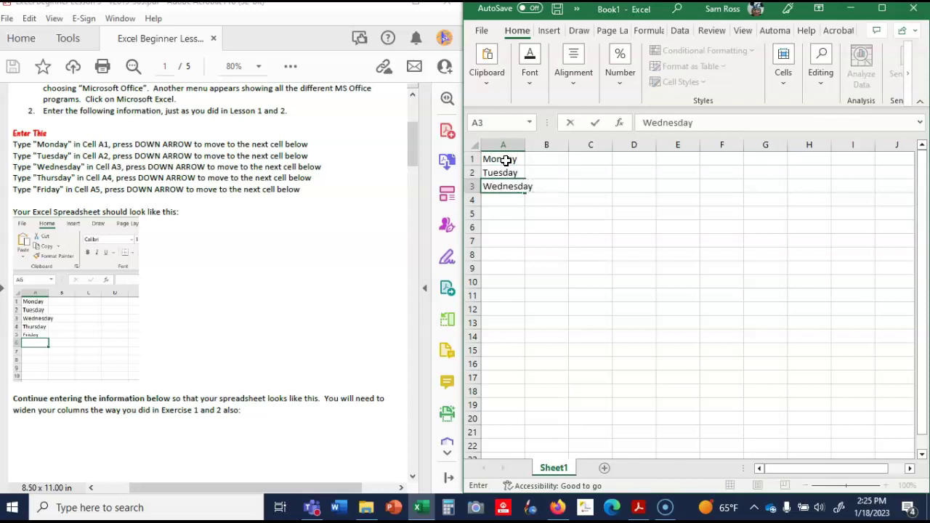
{"action": "key", "text": "Down"}
{"action": "type", "text": "T"}
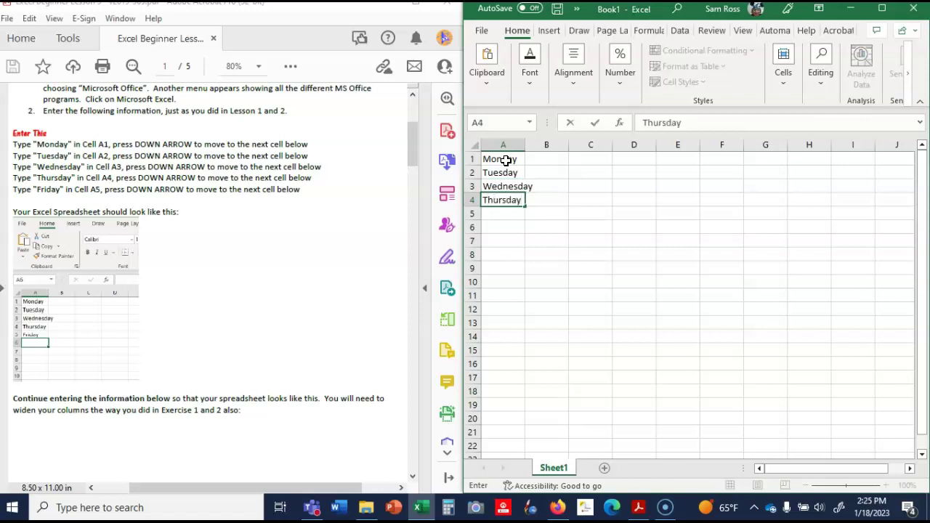
{"action": "key", "text": "Down"}
{"action": "type", "text": "Friday"}
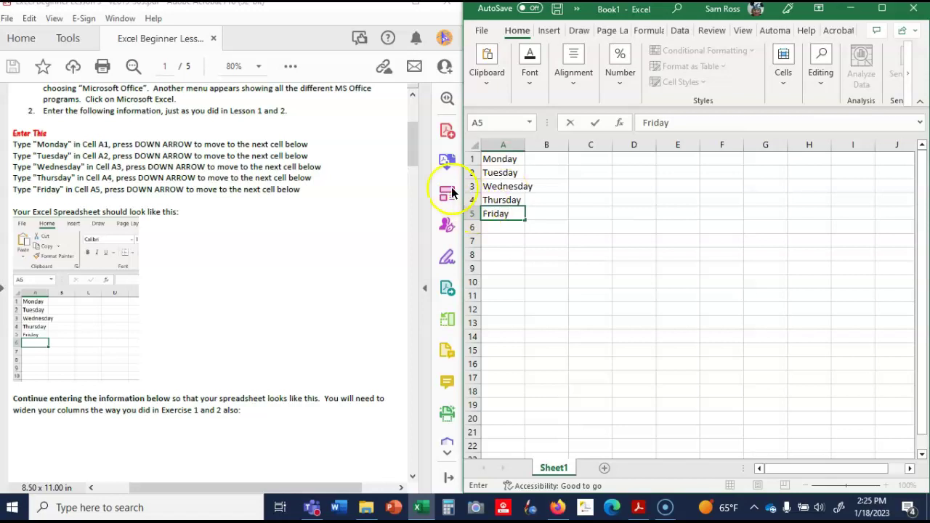
{"action": "left_click_drag", "start_coordinate": [410, 148], "coordinate": [422, 180]}
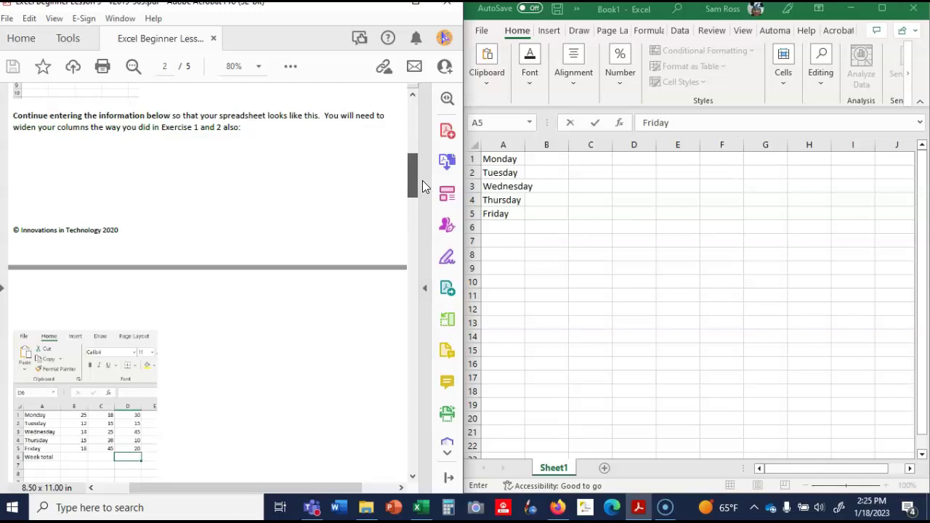
Step: Drag column A's header border wider so 'Wednesday' fits inside its cell
{"action": "left_click_drag", "start_coordinate": [422, 180], "coordinate": [422, 181]}
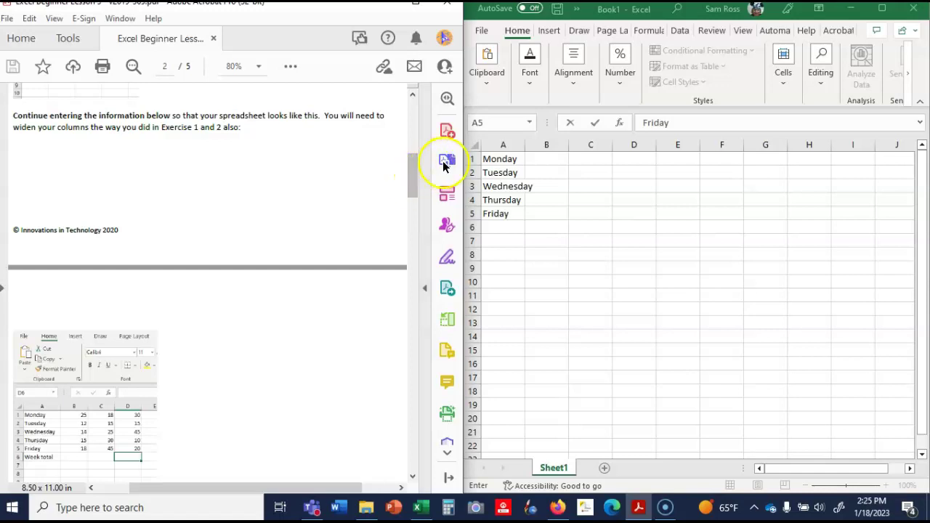
{"action": "left_click", "coordinate": [507, 143]}
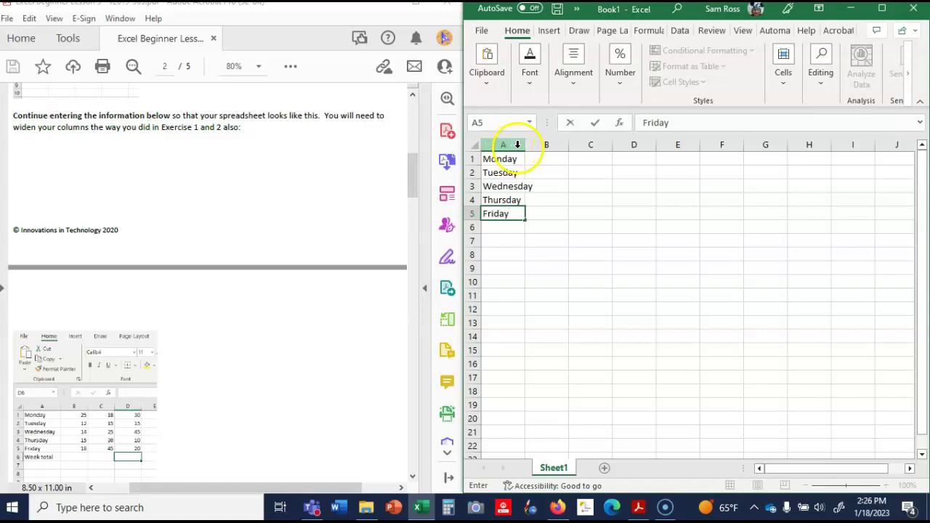
{"action": "left_click_drag", "start_coordinate": [519, 145], "coordinate": [525, 143]}
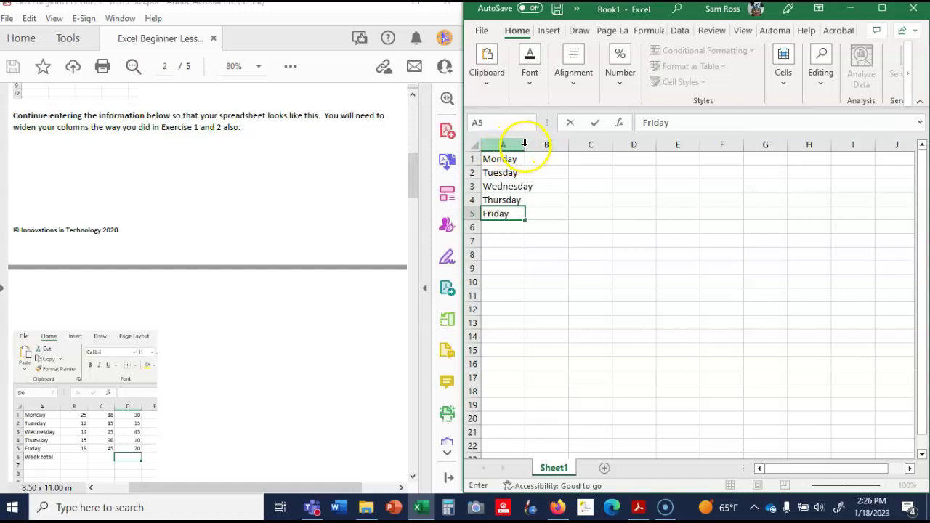
{"action": "left_click", "coordinate": [524, 143]}
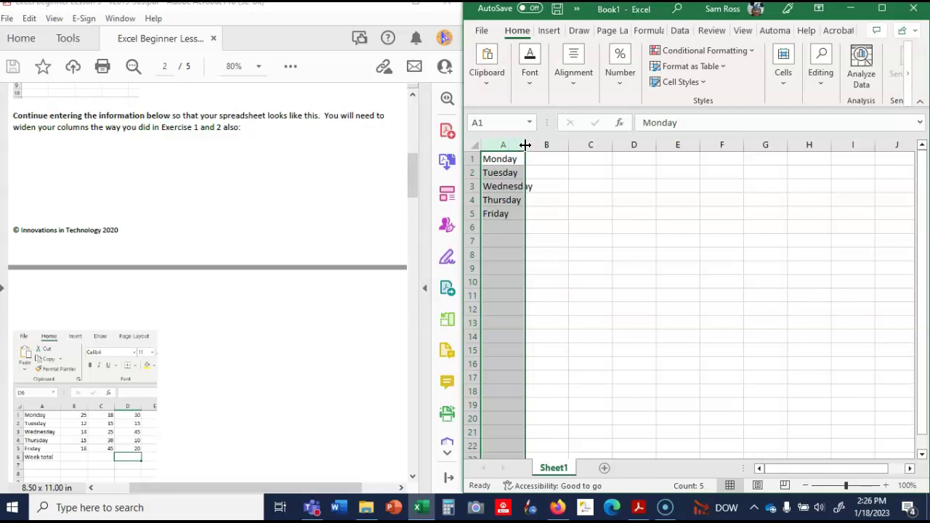
{"action": "left_click_drag", "start_coordinate": [525, 144], "coordinate": [535, 145]}
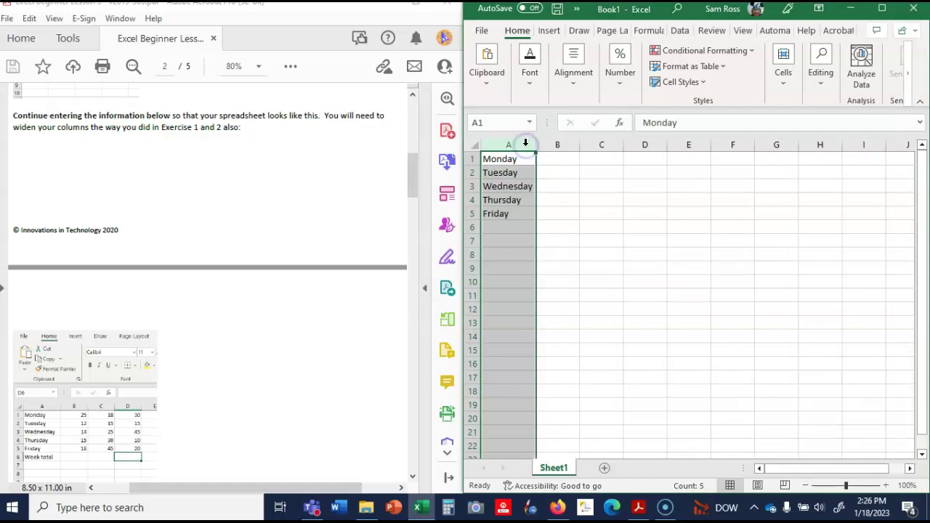
{"action": "left_click", "coordinate": [520, 190]}
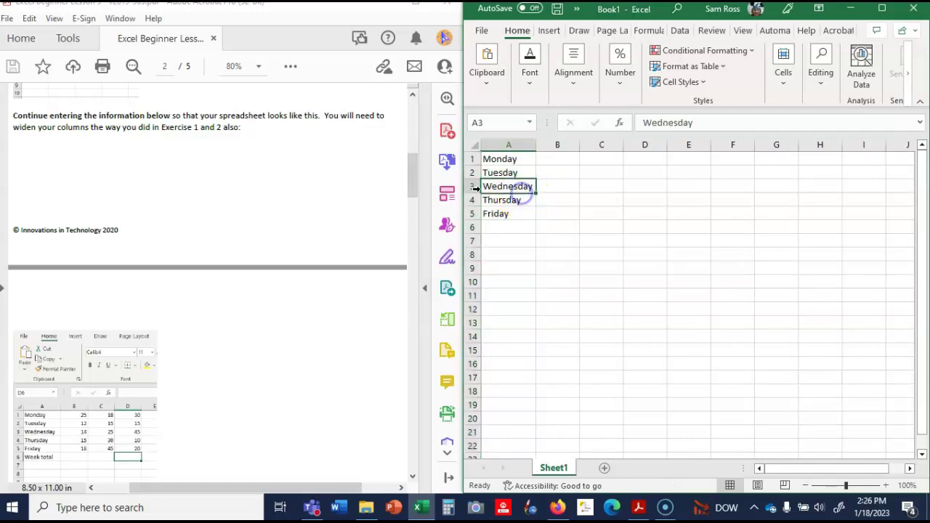
{"action": "left_click", "coordinate": [412, 172]}
{"action": "left_click_drag", "start_coordinate": [413, 172], "coordinate": [421, 197]}
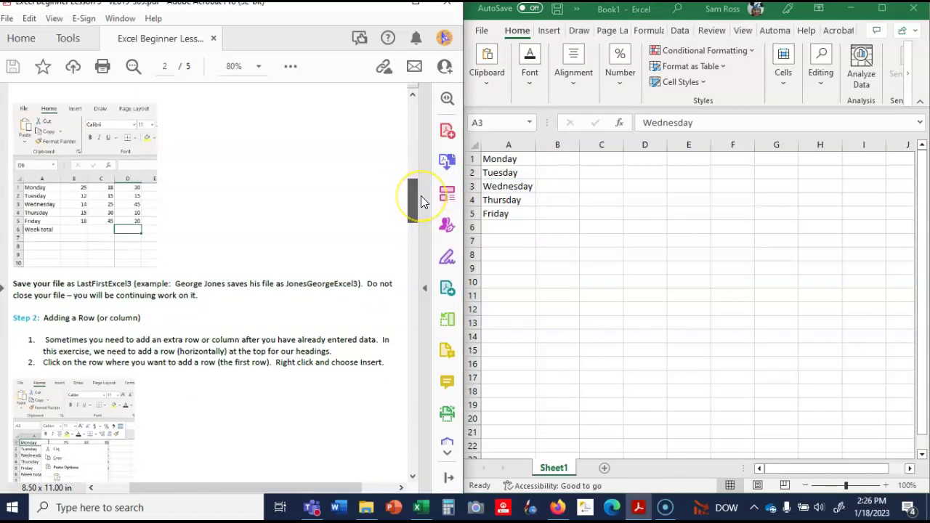
Step: Enter 25, 12, 14, 15, 18 in cells B1 through B5
{"action": "left_click", "coordinate": [565, 158]}
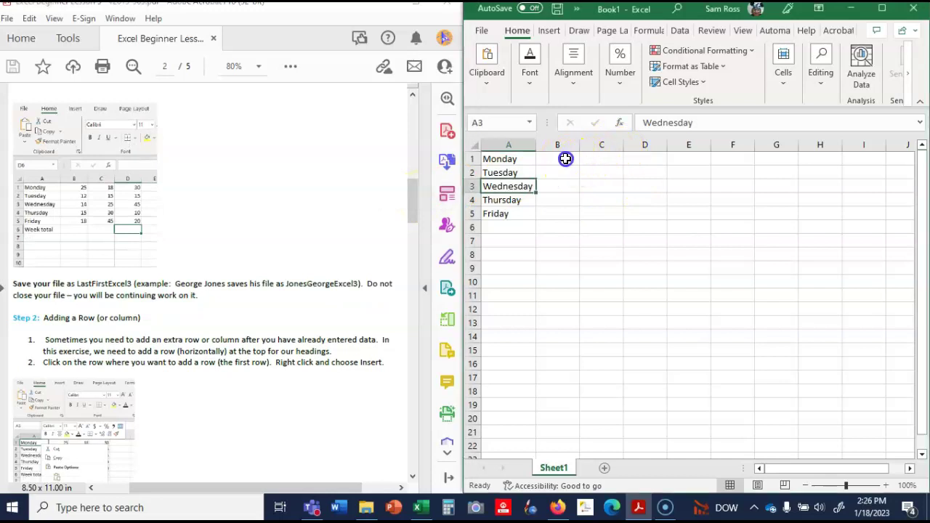
{"action": "left_click", "coordinate": [565, 158]}
{"action": "type", "text": "25"}
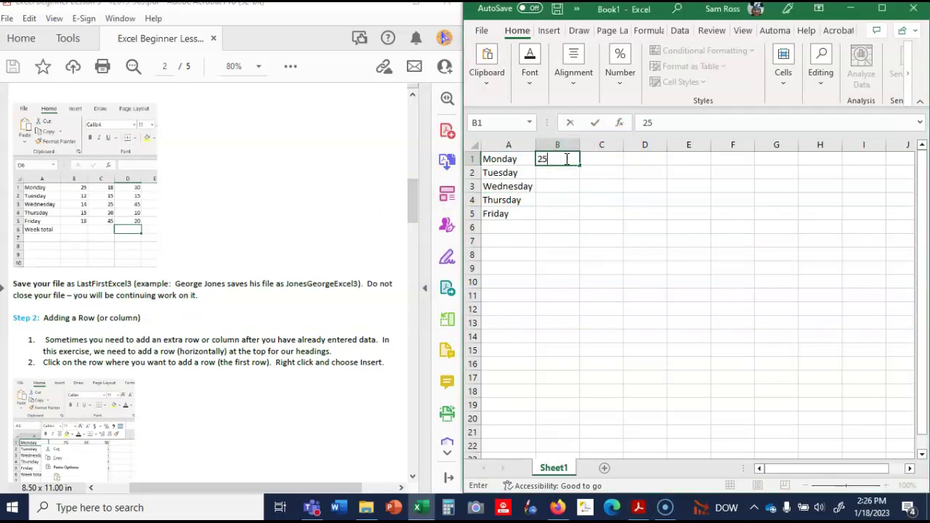
{"action": "key", "text": "Return"}
{"action": "type", "text": "1"}
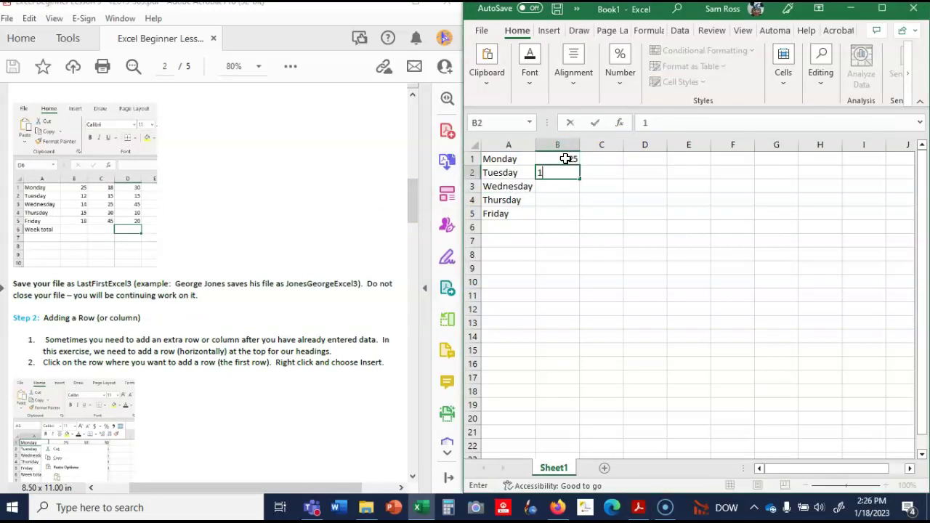
{"action": "type", "text": "2"}
{"action": "key", "text": "Return"}
{"action": "type", "text": "14"}
{"action": "key", "text": "Return"}
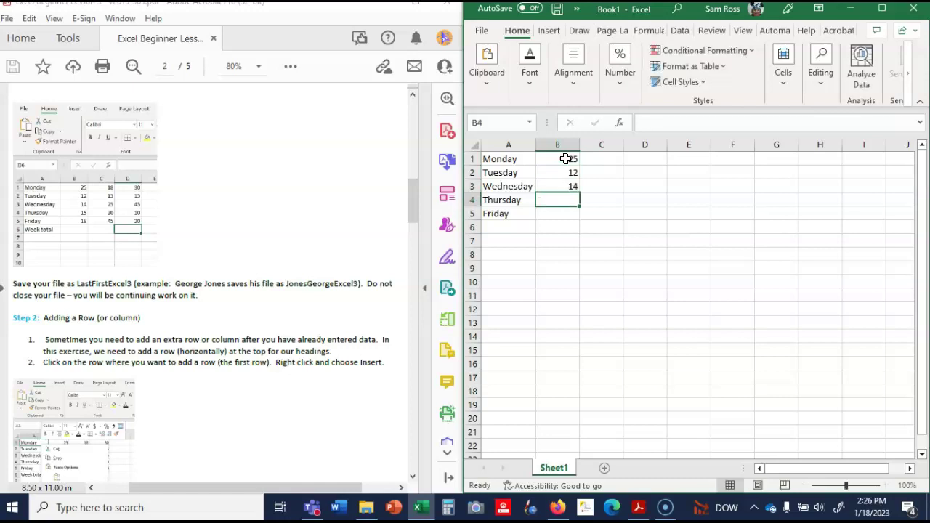
{"action": "type", "text": "15"}
{"action": "key", "text": "Return"}
{"action": "type", "text": "1"}
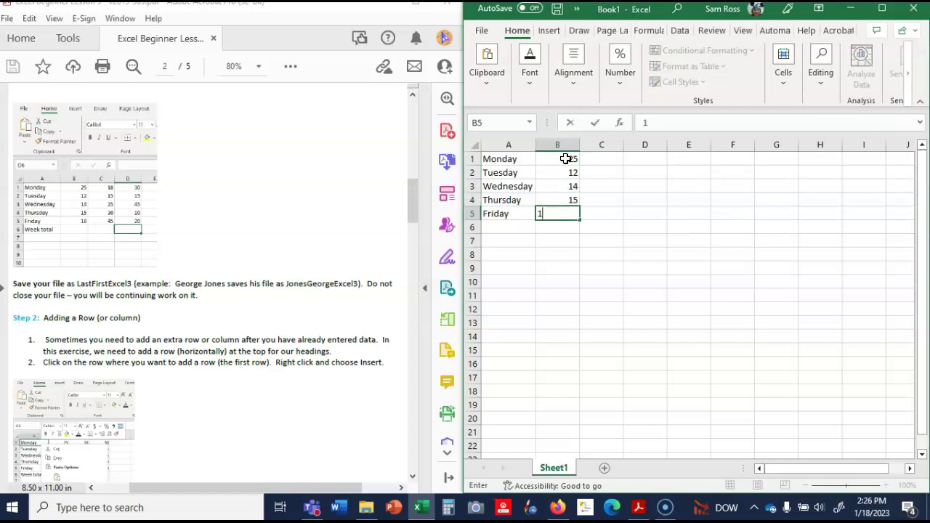
{"action": "type", "text": "8"}
{"action": "key", "text": "Tab"}
Step: Fill column C with 18, 15, 25, 30, 45 beside the weekdays
{"action": "key", "text": "Up"}
{"action": "key", "text": "Up"}
{"action": "key", "text": "Up"}
{"action": "key", "text": "Up"}
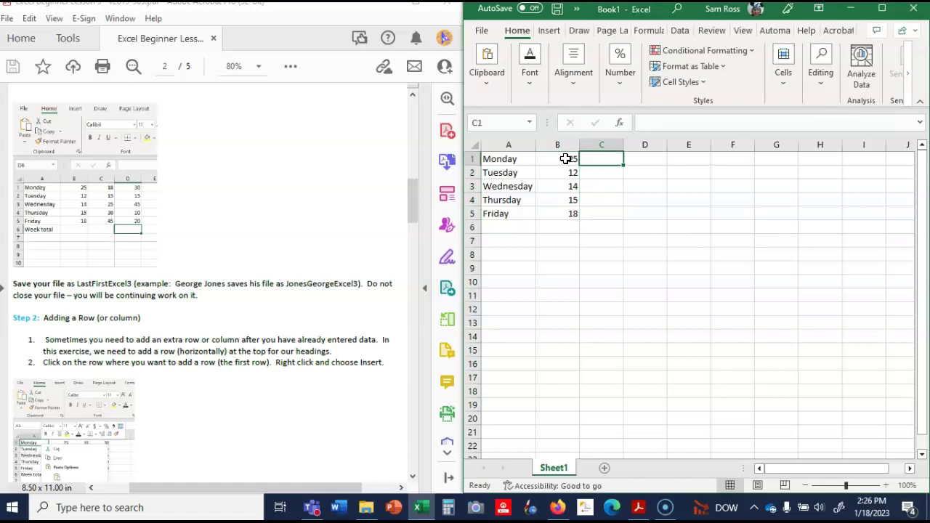
{"action": "type", "text": "18"}
{"action": "key", "text": "Return"}
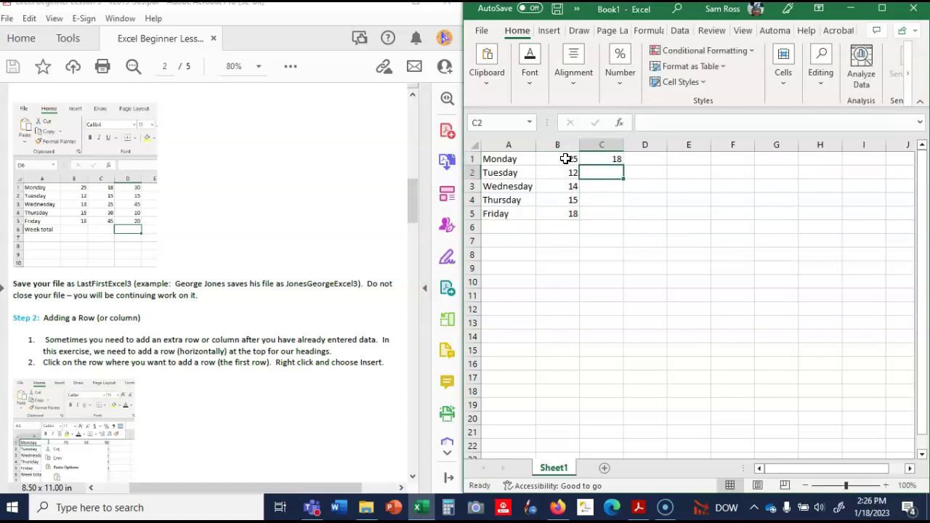
{"action": "type", "text": "15"}
{"action": "key", "text": "Return"}
{"action": "type", "text": "25"}
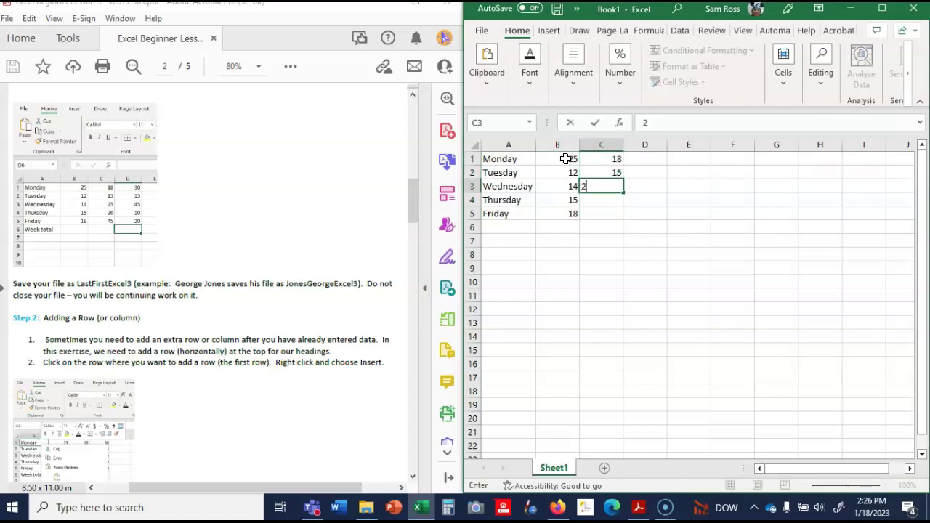
{"action": "key", "text": "Return"}
{"action": "type", "text": "30"}
{"action": "key", "text": "Return"}
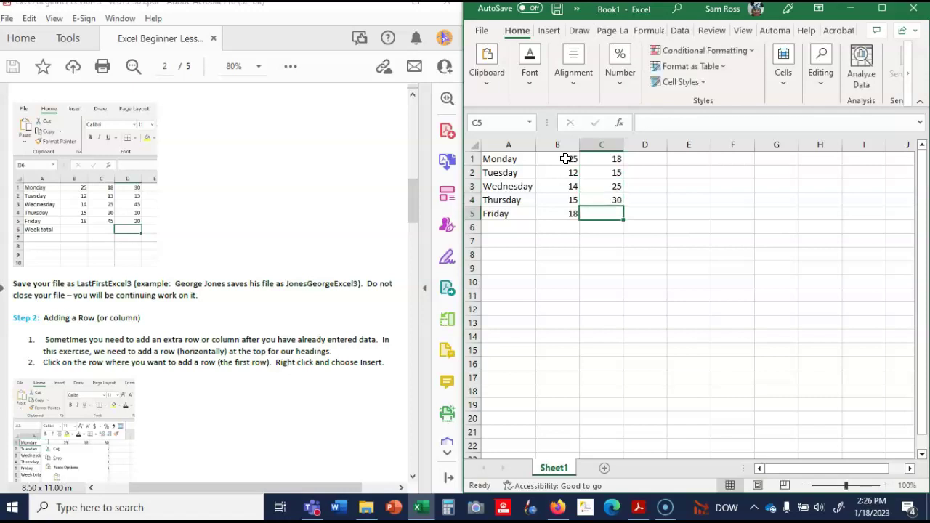
{"action": "type", "text": "45"}
{"action": "key", "text": "Tab"}
Step: Fill column D with 30, 15, 45, 10, 20 beside the weekdays
{"action": "key", "text": "Up"}
{"action": "key", "text": "Up"}
{"action": "key", "text": "Up"}
{"action": "key", "text": "Up"}
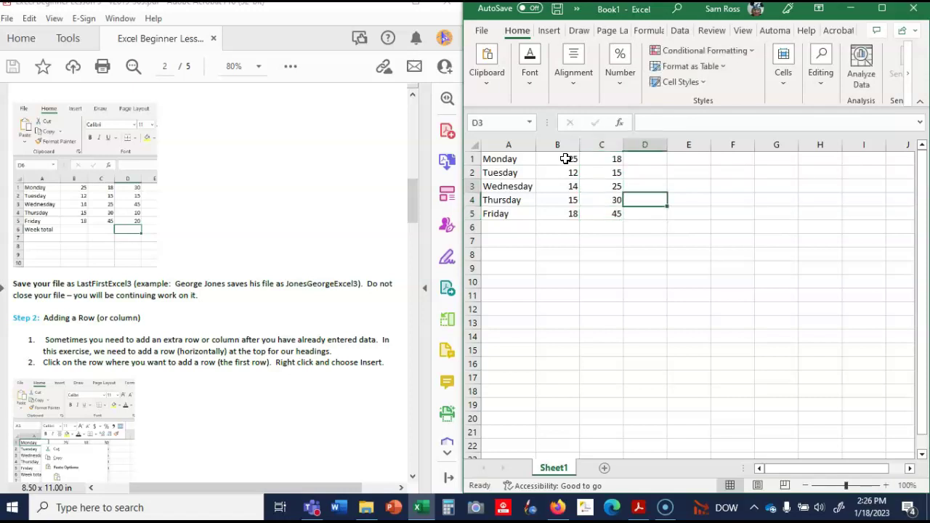
{"action": "type", "text": "30"}
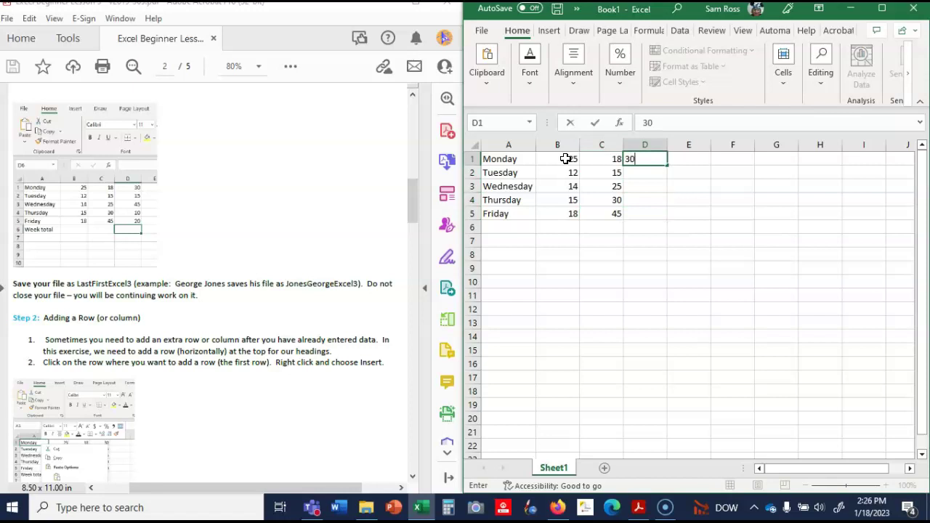
{"action": "key", "text": "Return"}
{"action": "type", "text": "15"}
{"action": "key", "text": "Return"}
{"action": "type", "text": "45"}
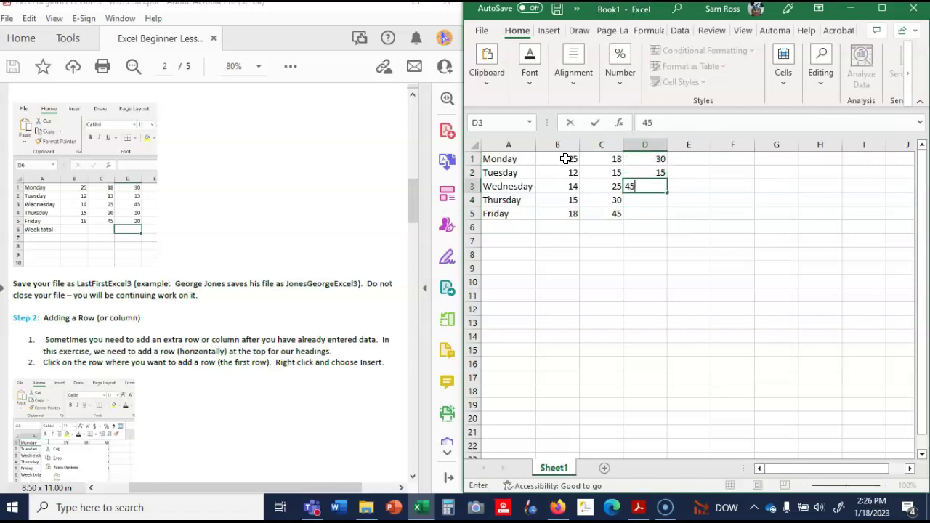
{"action": "key", "text": "Return"}
{"action": "type", "text": "10"}
{"action": "key", "text": "Return"}
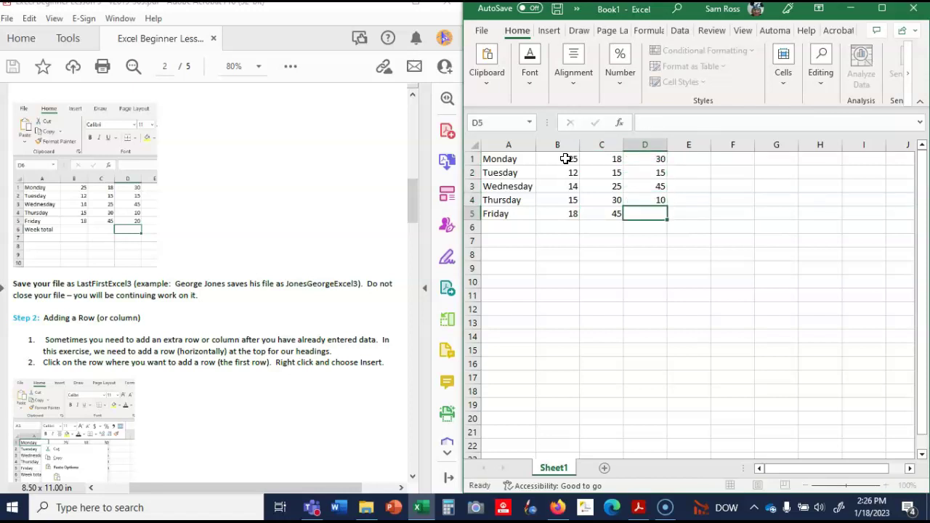
{"action": "type", "text": "20"}
{"action": "key", "text": "Return"}
{"action": "key", "text": "Return"}
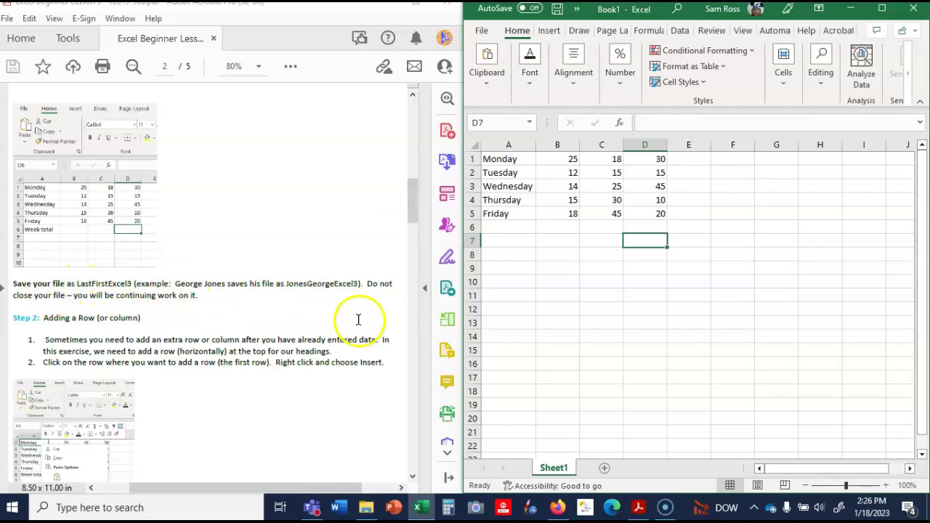
Step: Save the workbook to OneDrive's Science 6 › Science Fair folder with a LastFirstExcel3-style name
{"action": "left_click", "coordinate": [490, 30]}
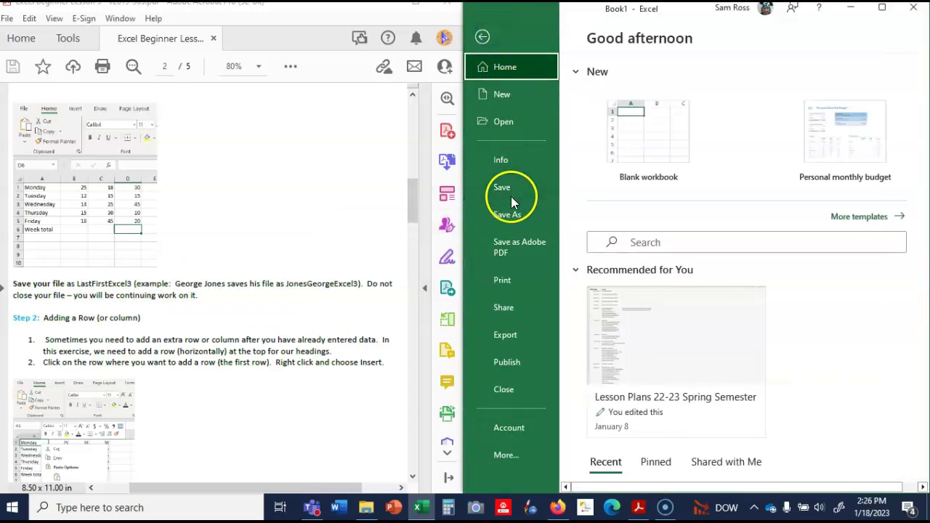
{"action": "left_click", "coordinate": [510, 215]}
{"action": "left_click", "coordinate": [649, 160]}
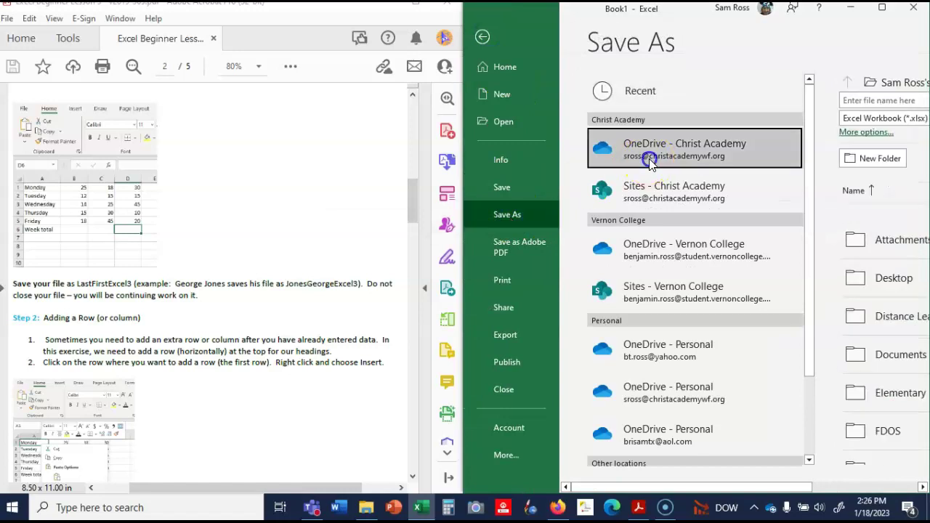
{"action": "left_click", "coordinate": [649, 160]}
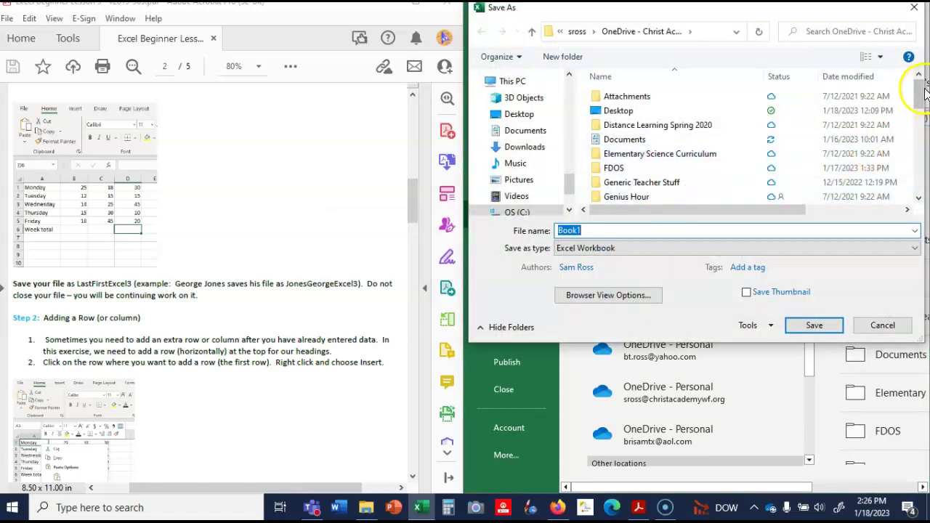
{"action": "left_click_drag", "start_coordinate": [923, 91], "coordinate": [923, 149]}
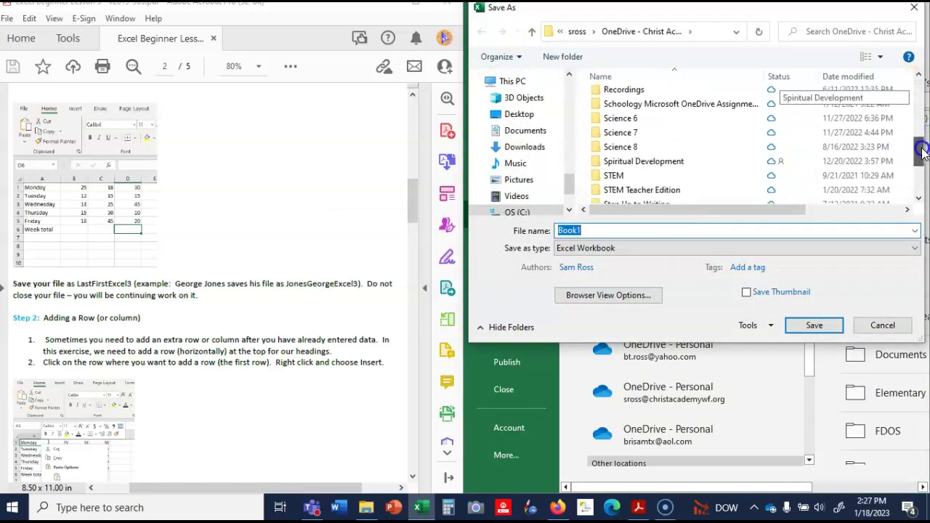
{"action": "double_click", "coordinate": [692, 118]}
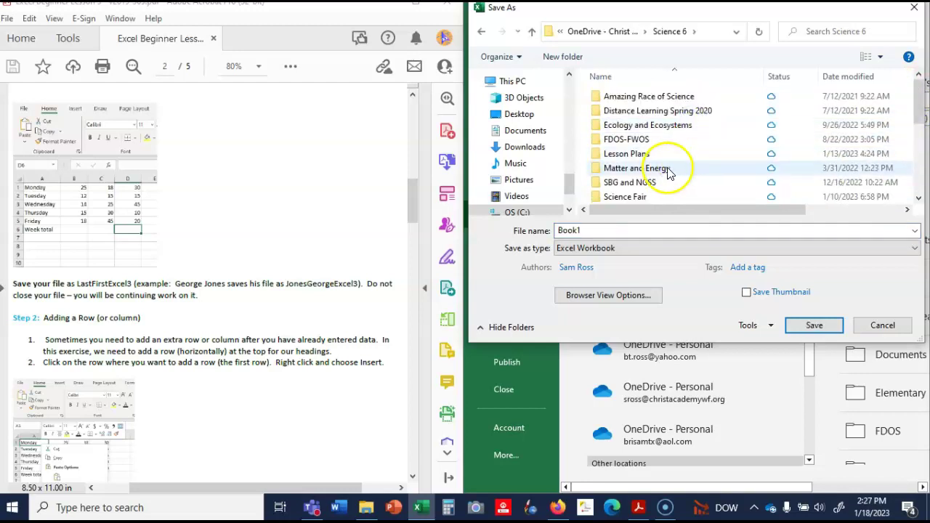
{"action": "double_click", "coordinate": [631, 196]}
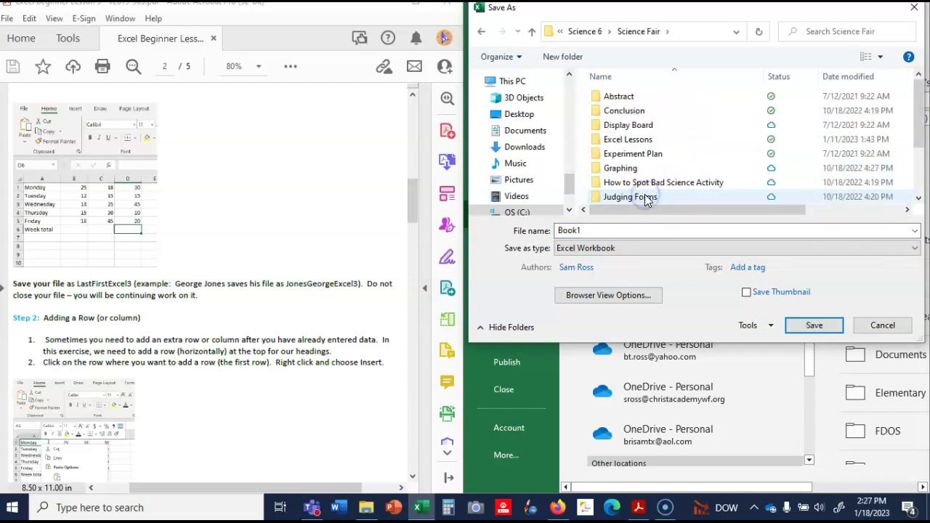
{"action": "double_click", "coordinate": [590, 229]}
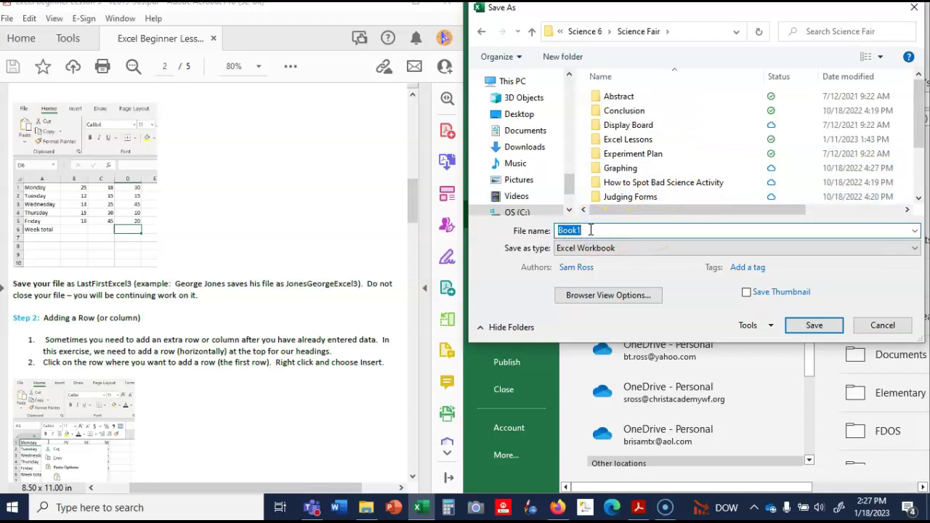
{"action": "type", "text": "RossSamExcel3"}
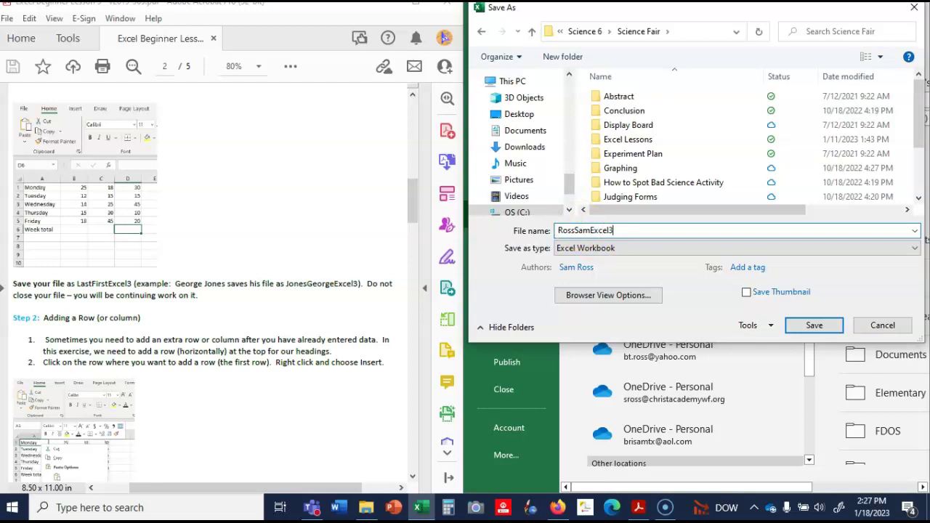
{"action": "left_click", "coordinate": [817, 328]}
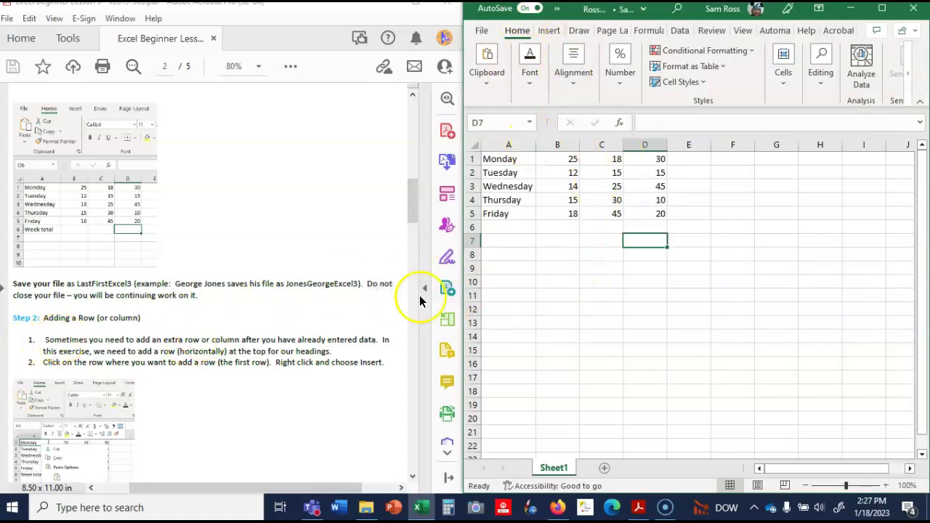
Step: Scroll the PDF to Step 2, Adding a Row, and its right-click menu screenshot
{"action": "scroll", "coordinate": [412, 209], "scroll_direction": "down", "scroll_amount": 6}
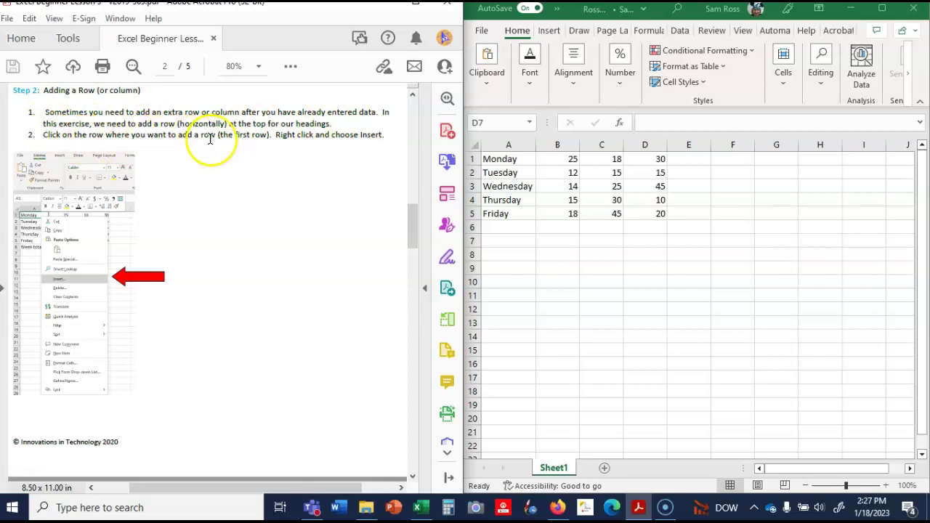
{"action": "left_click_drag", "start_coordinate": [283, 487], "coordinate": [251, 490]}
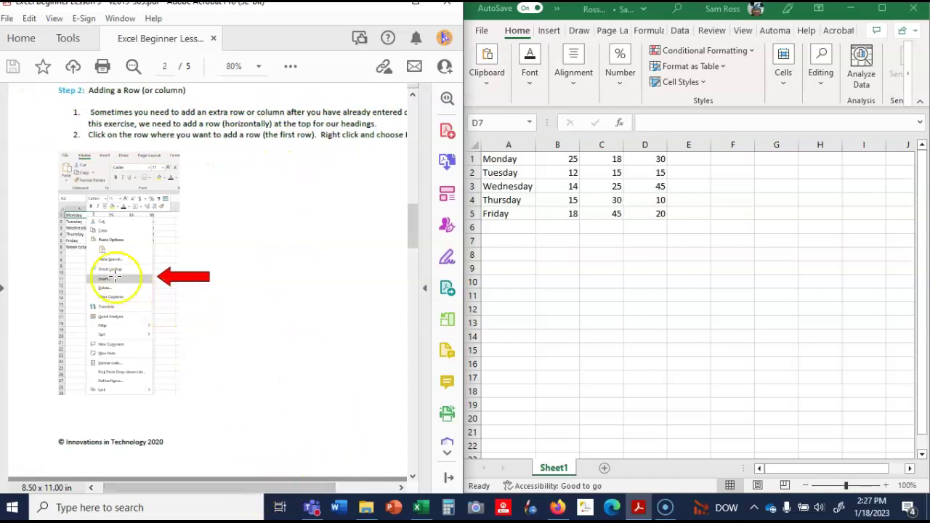
Step: Insert a blank row 1 above Monday, shifting the weekday data to rows 2–6
{"action": "left_click", "coordinate": [472, 160]}
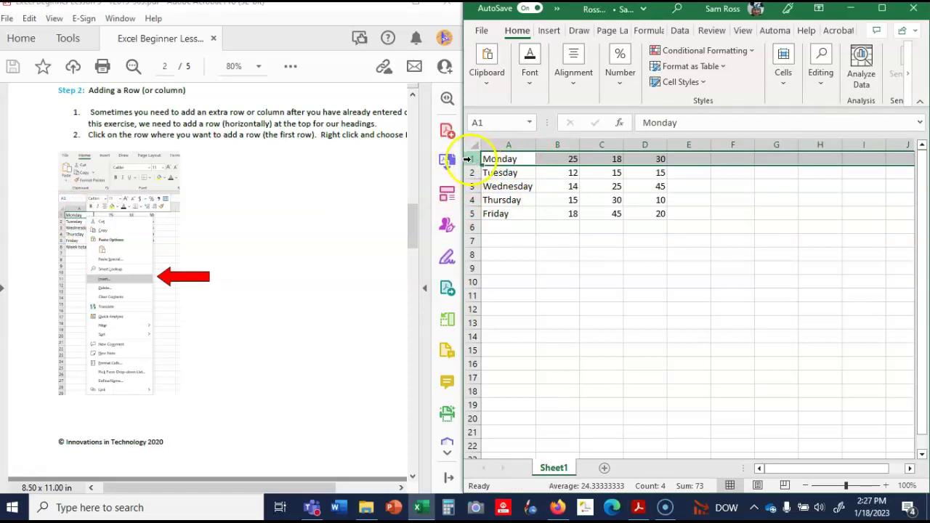
{"action": "right_click", "coordinate": [472, 160]}
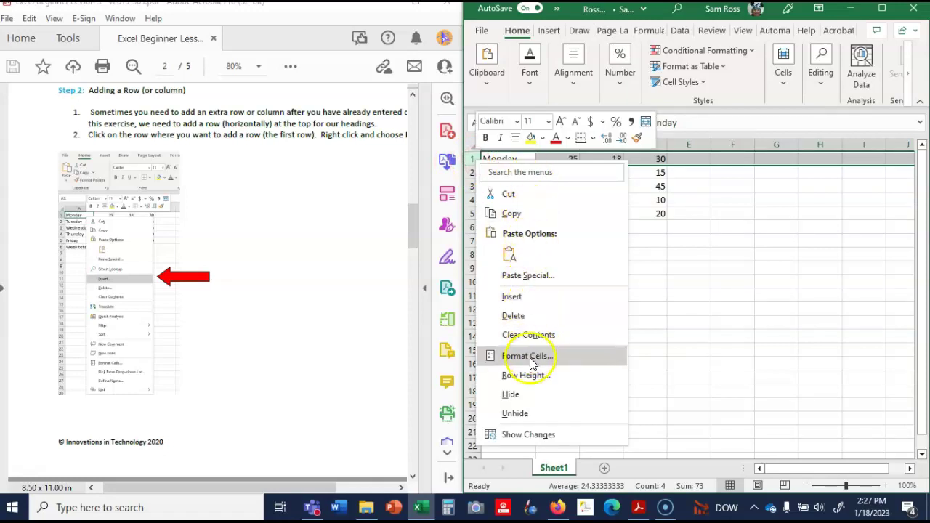
{"action": "left_click", "coordinate": [528, 299]}
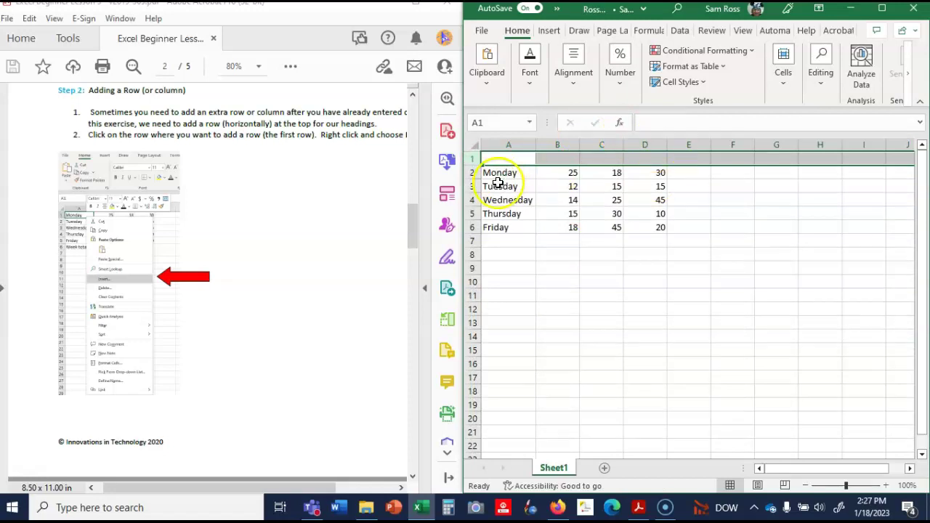
{"action": "left_click_drag", "start_coordinate": [412, 219], "coordinate": [425, 268]}
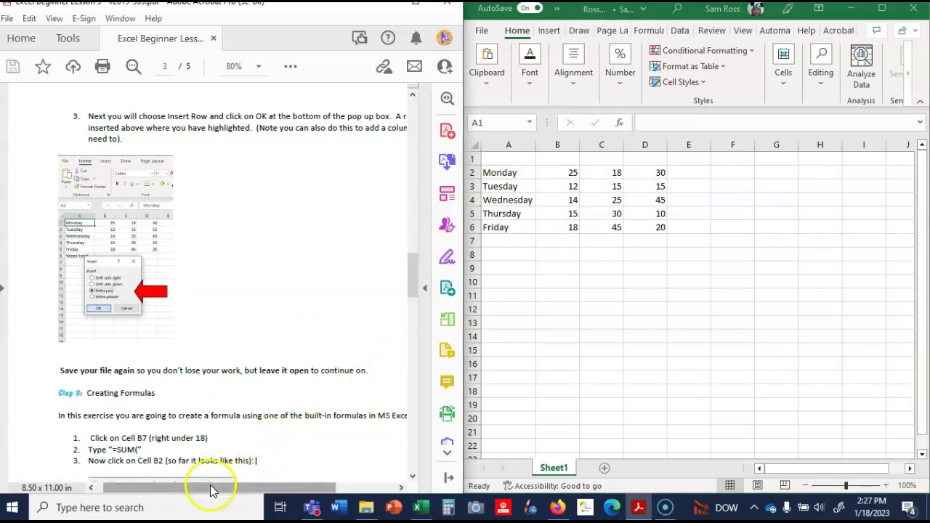
Step: Scroll the PDF to Step 3, Creating Formulas, showing the =SUM( instruction for B7
{"action": "left_click_drag", "start_coordinate": [210, 491], "coordinate": [240, 492]}
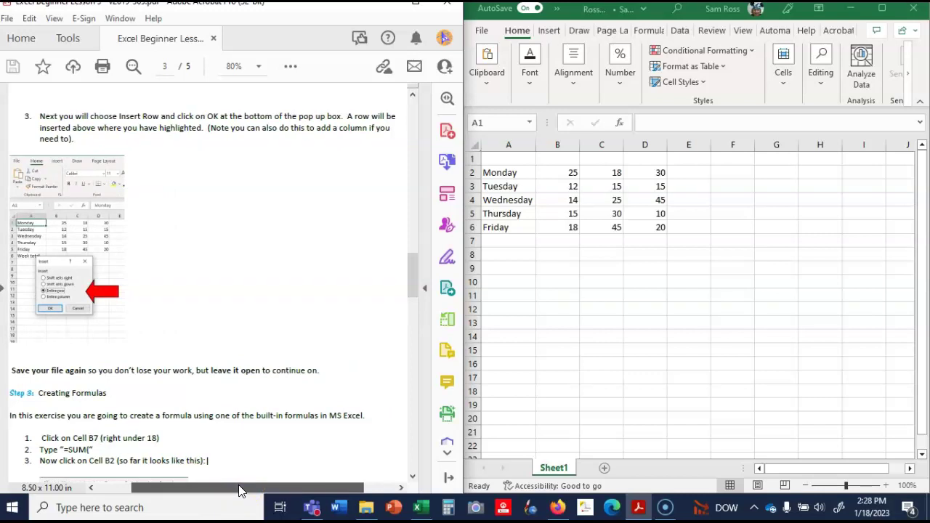
{"action": "left_click_drag", "start_coordinate": [238, 485], "coordinate": [228, 487]}
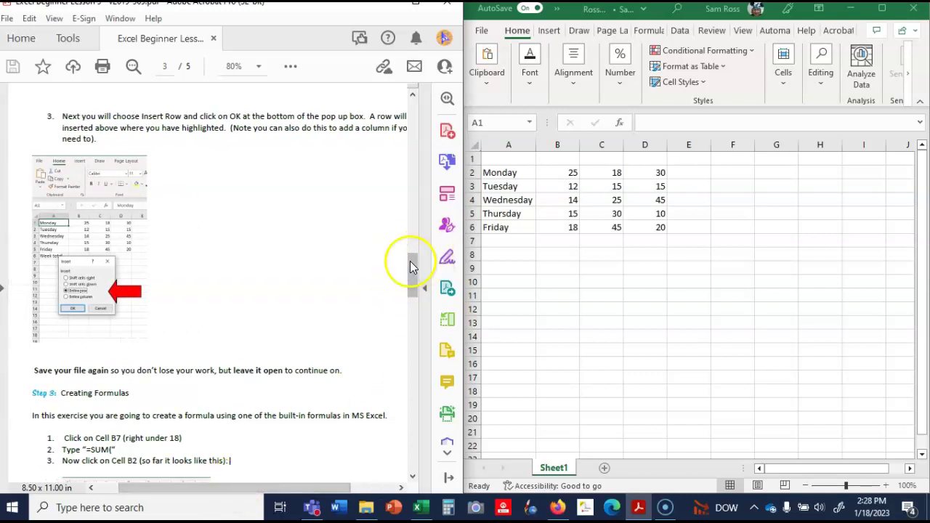
{"action": "left_click_drag", "start_coordinate": [410, 261], "coordinate": [426, 296]}
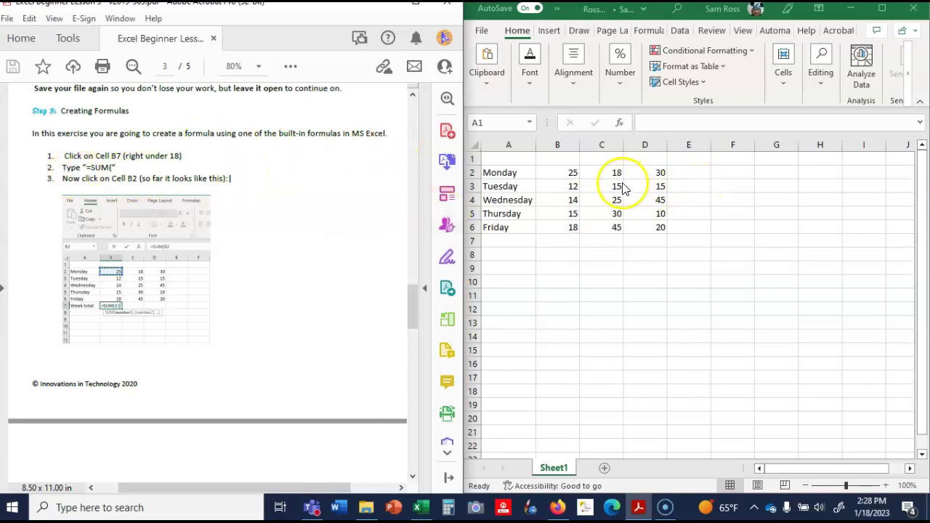
Step: Enter =SUM(B2:B6) in cell B7 so it shows 84
{"action": "left_click", "coordinate": [573, 240]}
{"action": "left_click", "coordinate": [570, 236]}
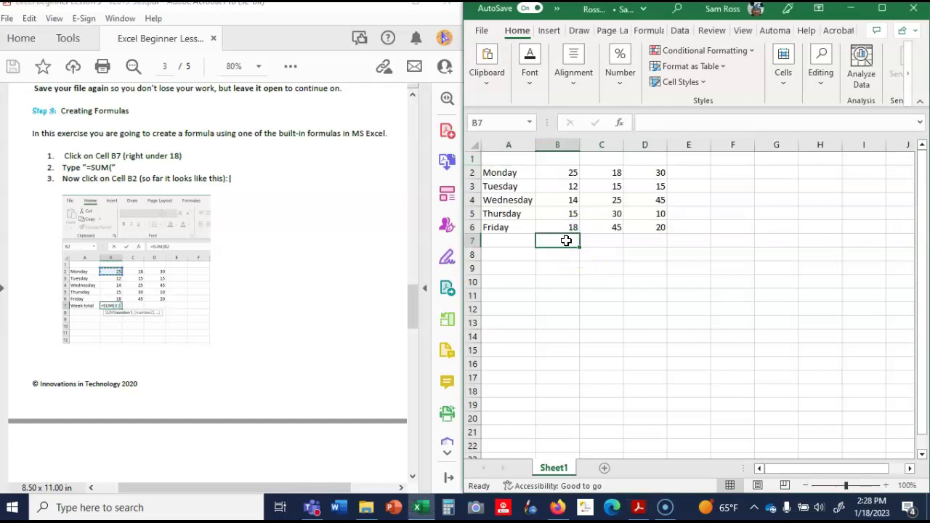
{"action": "type", "text": "=sum"}
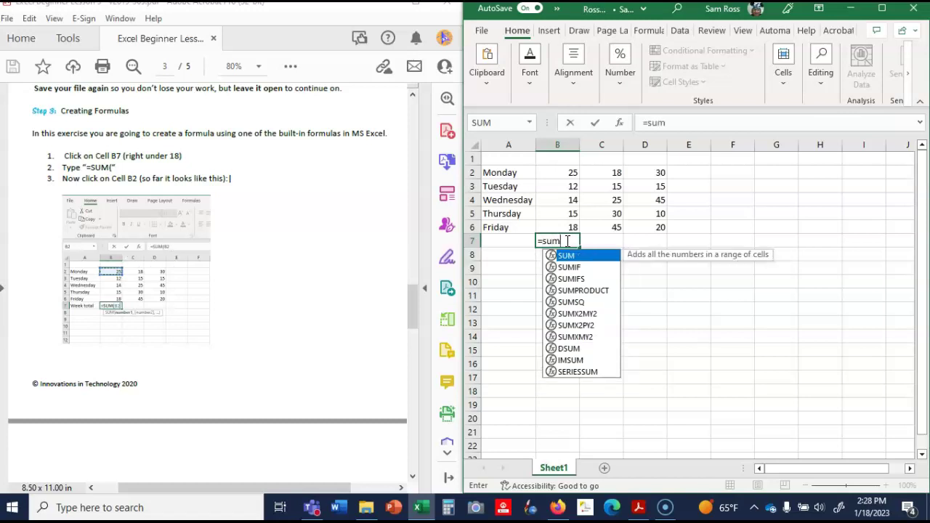
{"action": "type", "text": "("}
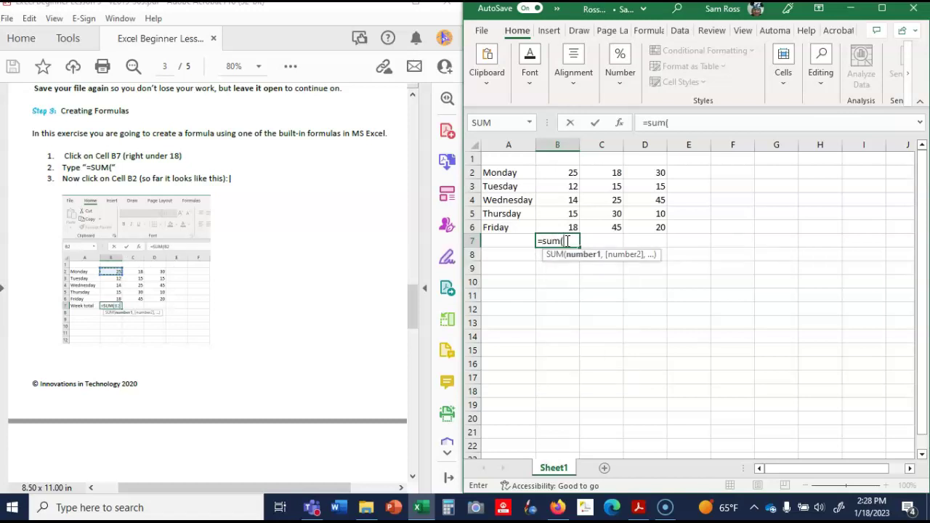
{"action": "left_click", "coordinate": [575, 171]}
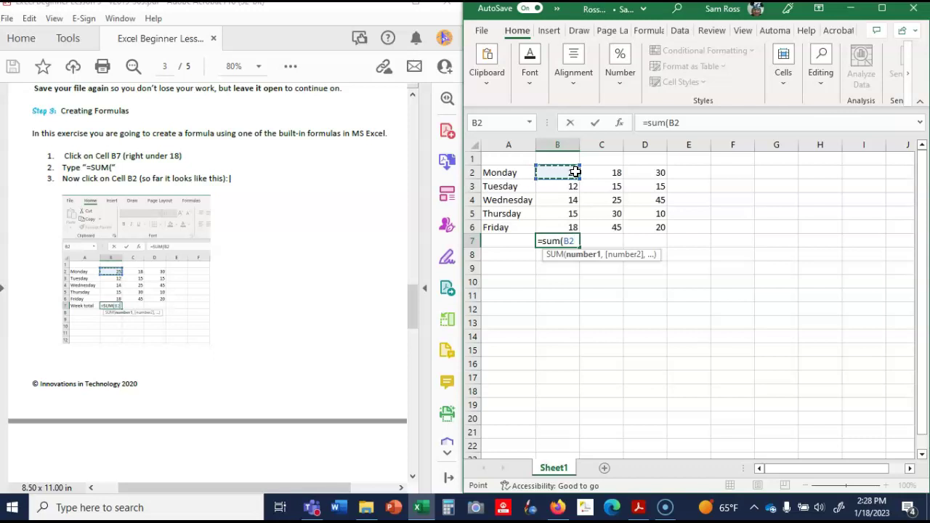
{"action": "left_click_drag", "start_coordinate": [415, 297], "coordinate": [414, 341]}
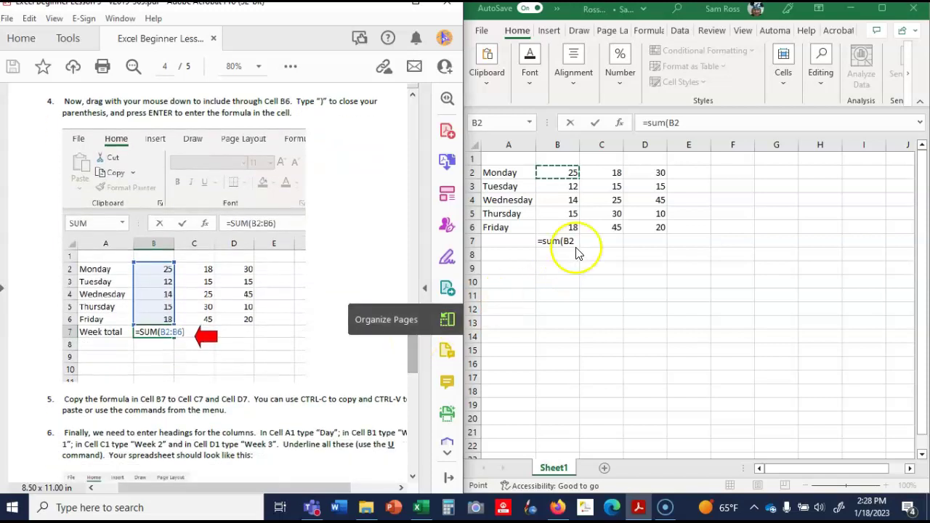
{"action": "left_click", "coordinate": [554, 172]}
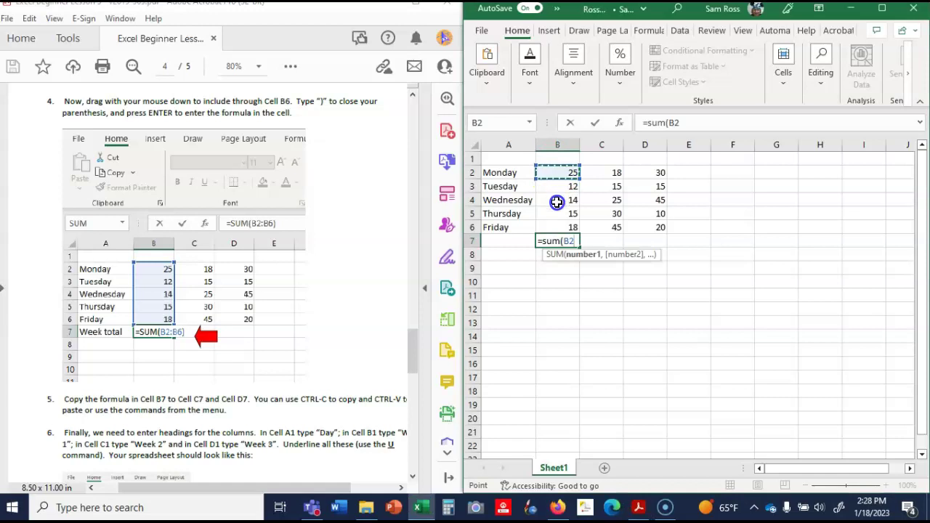
{"action": "left_click_drag", "start_coordinate": [557, 171], "coordinate": [561, 230]}
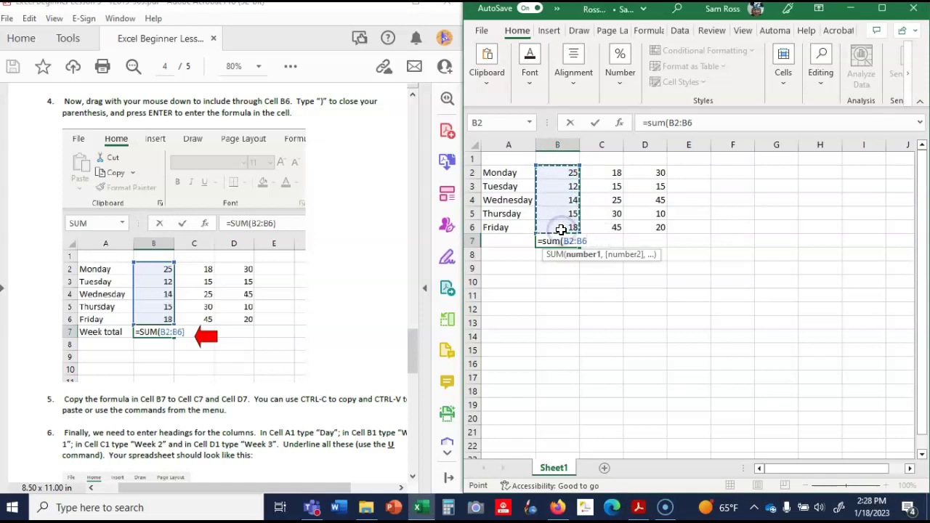
{"action": "type", "text": ")"}
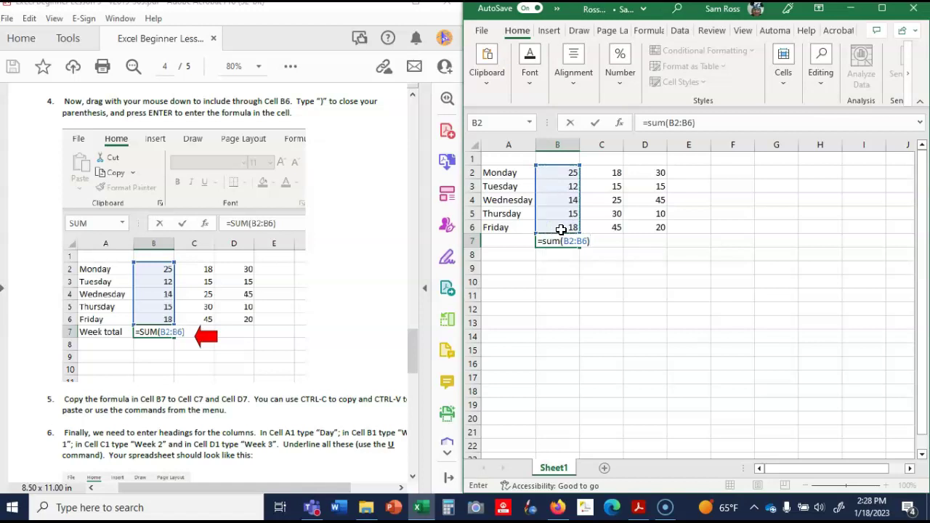
{"action": "key", "text": "Return"}
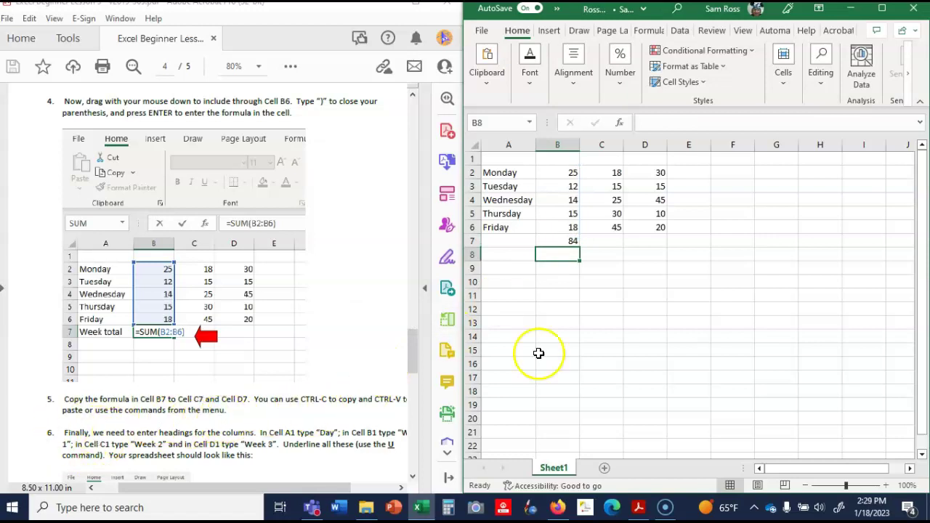
Step: Copy the B7 SUM formula into C7 and D7, giving totals 133 and 120
{"action": "left_click", "coordinate": [566, 240]}
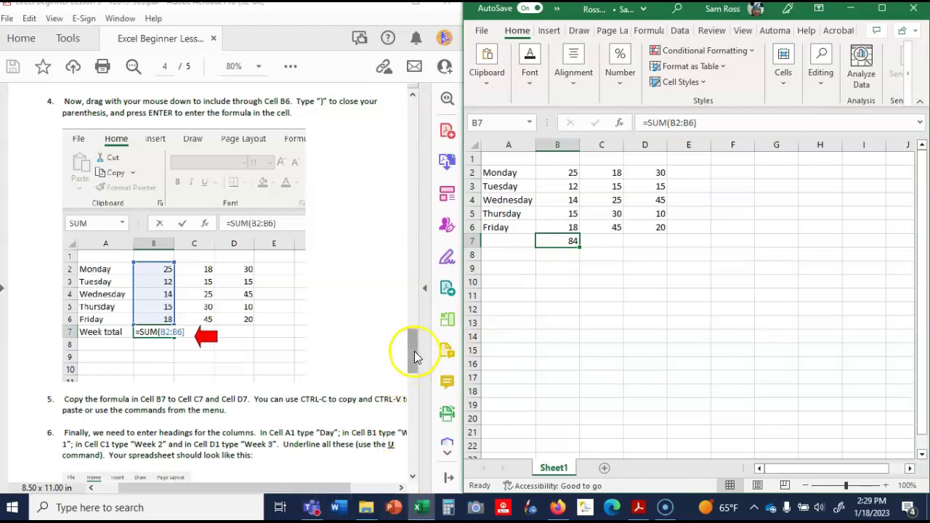
{"action": "left_click_drag", "start_coordinate": [413, 334], "coordinate": [422, 364]}
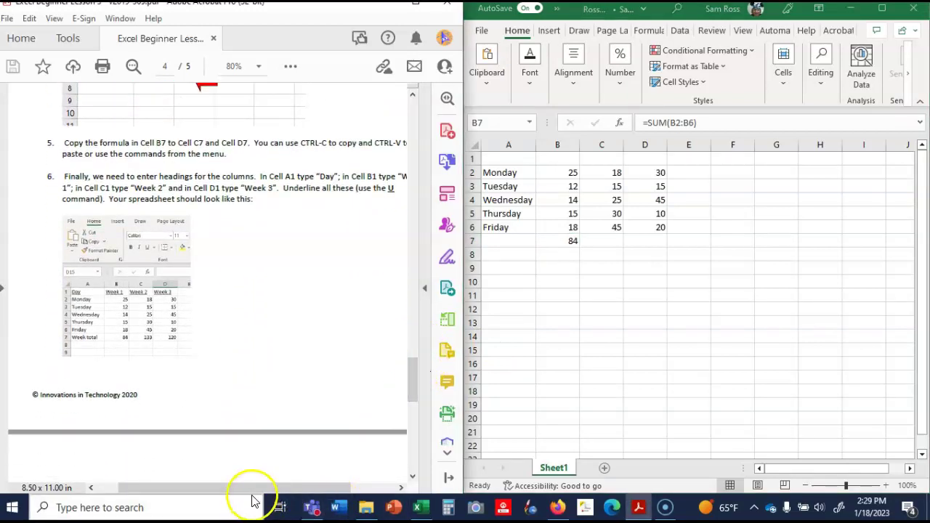
{"action": "left_click_drag", "start_coordinate": [252, 493], "coordinate": [264, 492]}
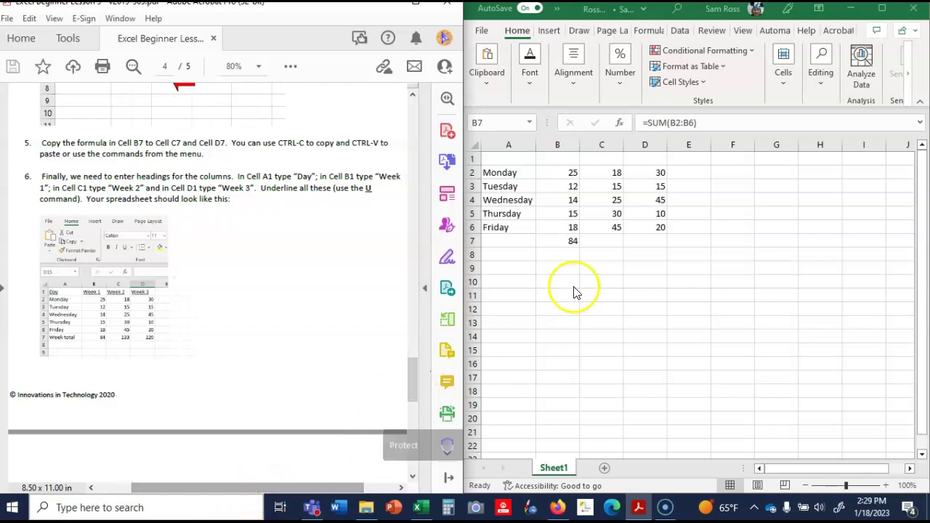
{"action": "left_click", "coordinate": [565, 237]}
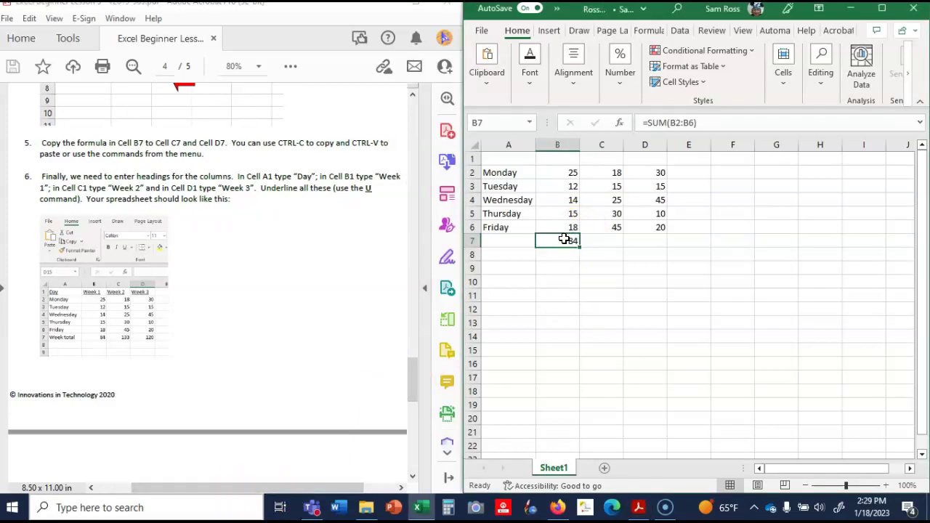
{"action": "key", "text": "ctrl+c"}
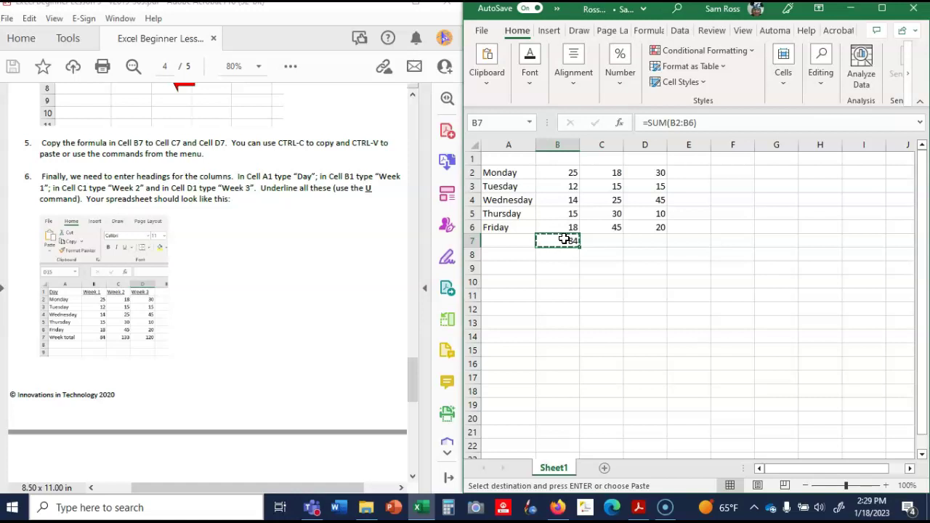
{"action": "left_click", "coordinate": [605, 243]}
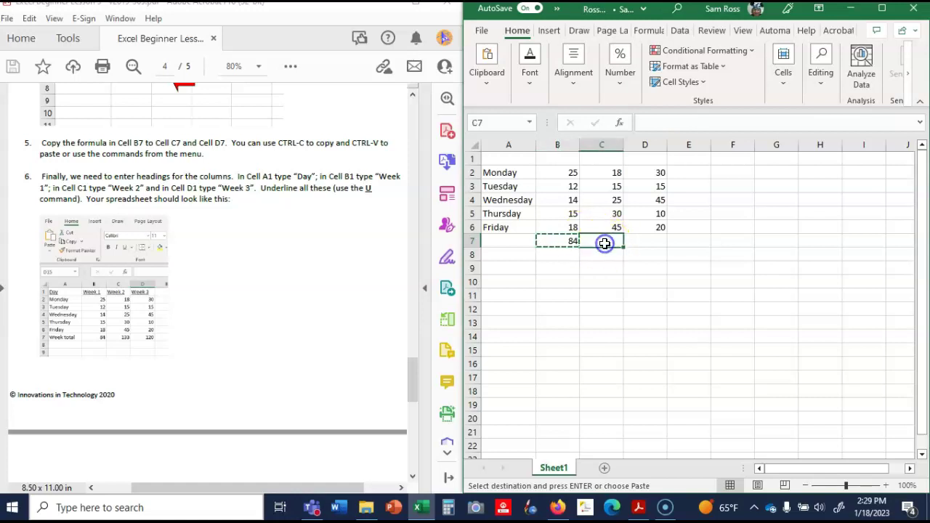
{"action": "key", "text": "ctrl+v"}
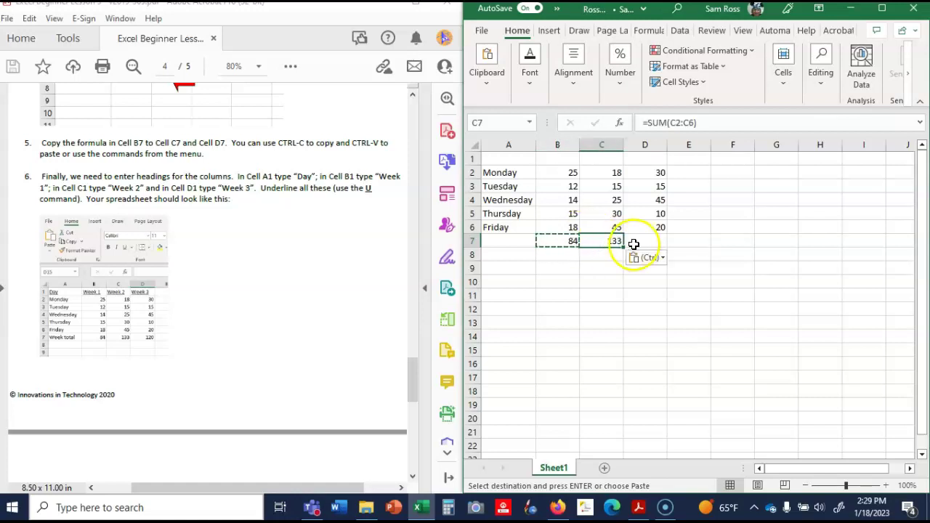
{"action": "left_click", "coordinate": [641, 242]}
{"action": "key", "text": "ctrl+v"}
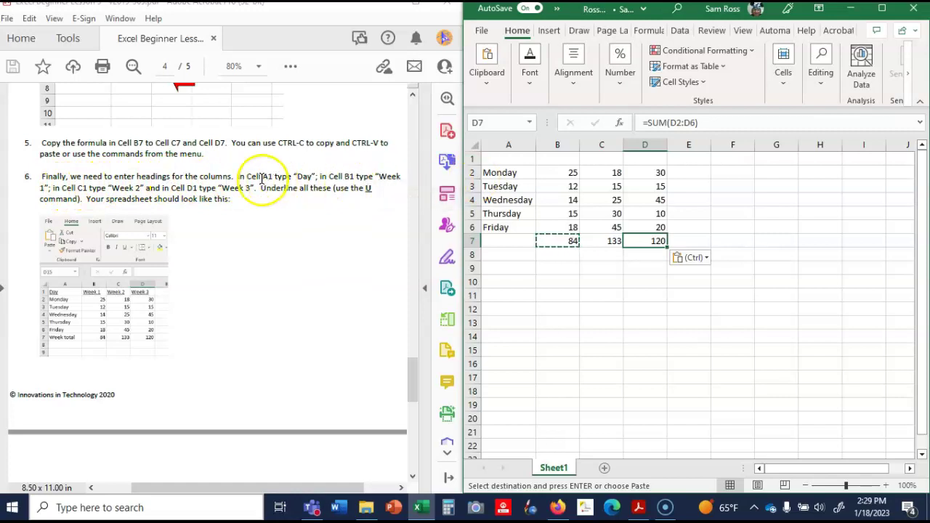
Step: Enter headings Day, Week 1 and Week 2 in A1:C1, fixing 'Week2' to 'Week 2', and start Week 3 in D1
{"action": "left_click", "coordinate": [512, 159]}
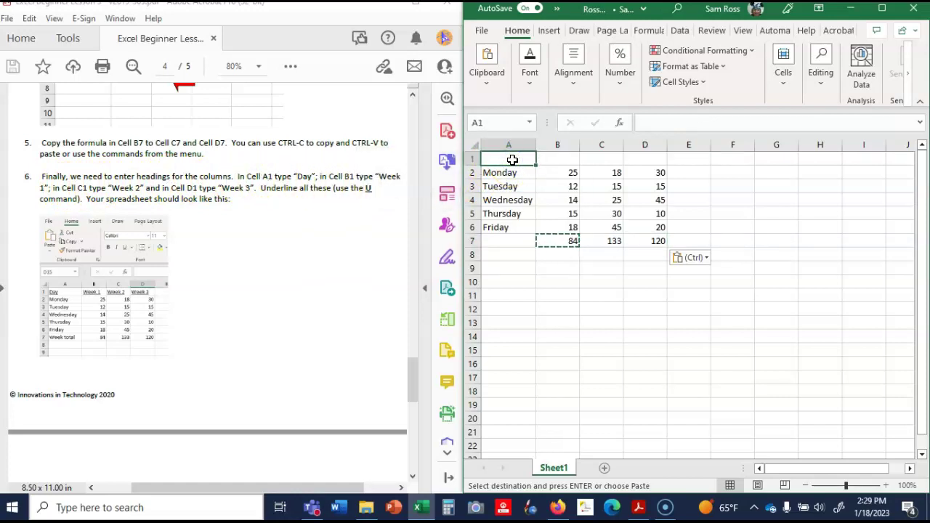
{"action": "type", "text": "Day"}
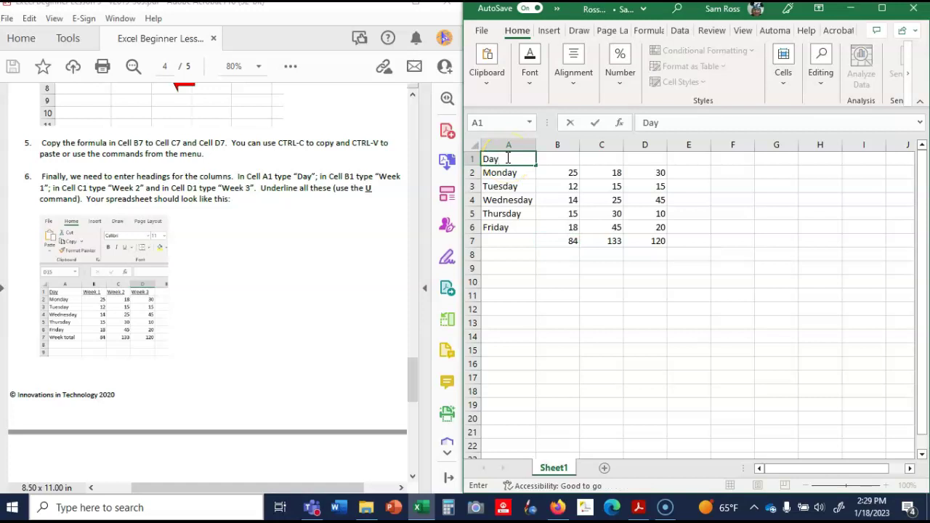
{"action": "key", "text": "Tab"}
{"action": "type", "text": "W"}
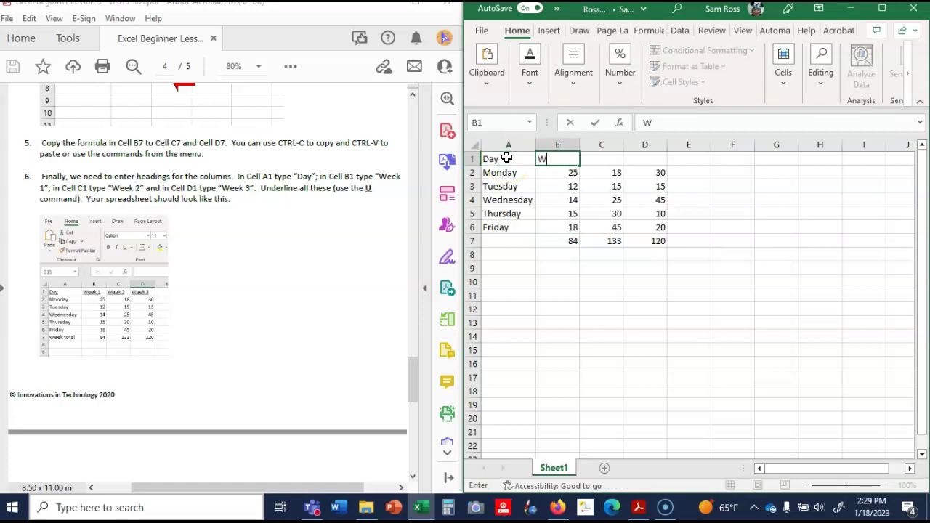
{"action": "key", "text": "Tab"}
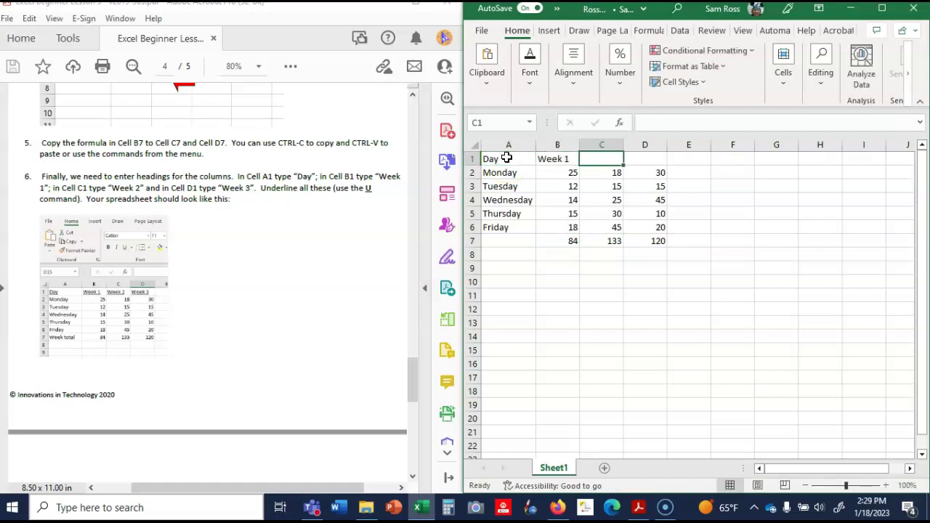
{"action": "type", "text": "W"}
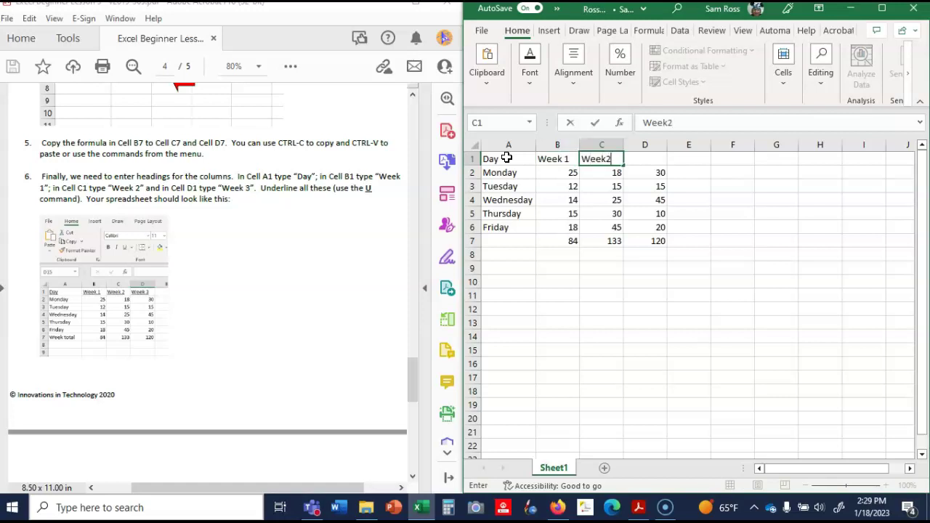
{"action": "type", "text": "eek2"}
{"action": "key", "text": "Tab"}
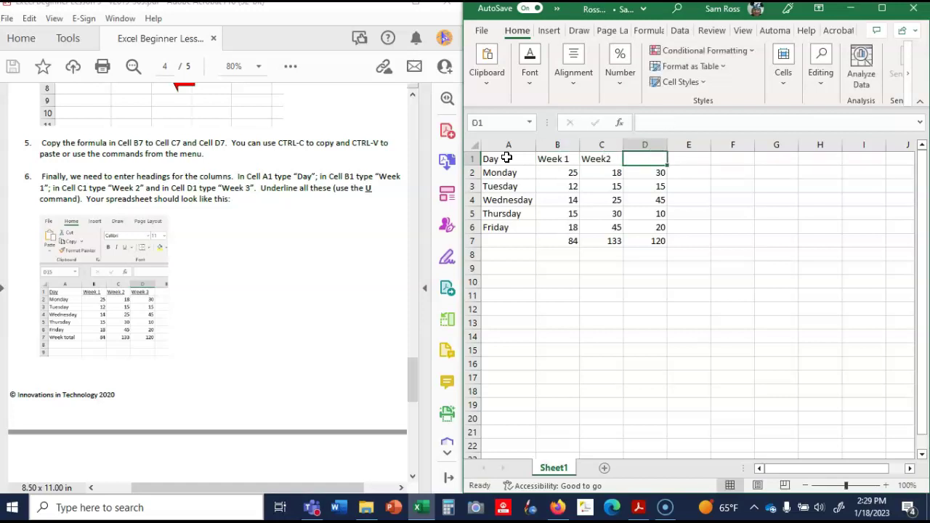
{"action": "key", "text": "Left"}
{"action": "left_click", "coordinate": [667, 123]}
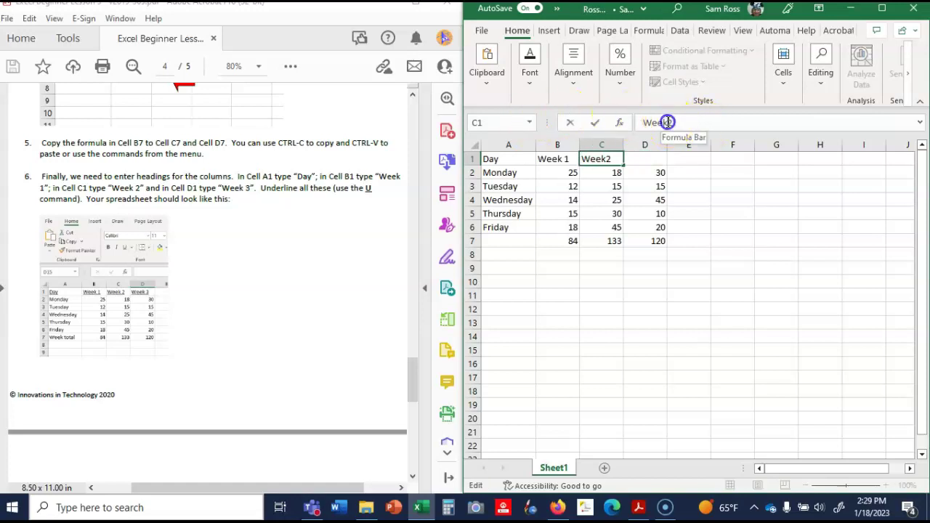
{"action": "left_click", "coordinate": [657, 160]}
{"action": "type", "text": "Week 3"}
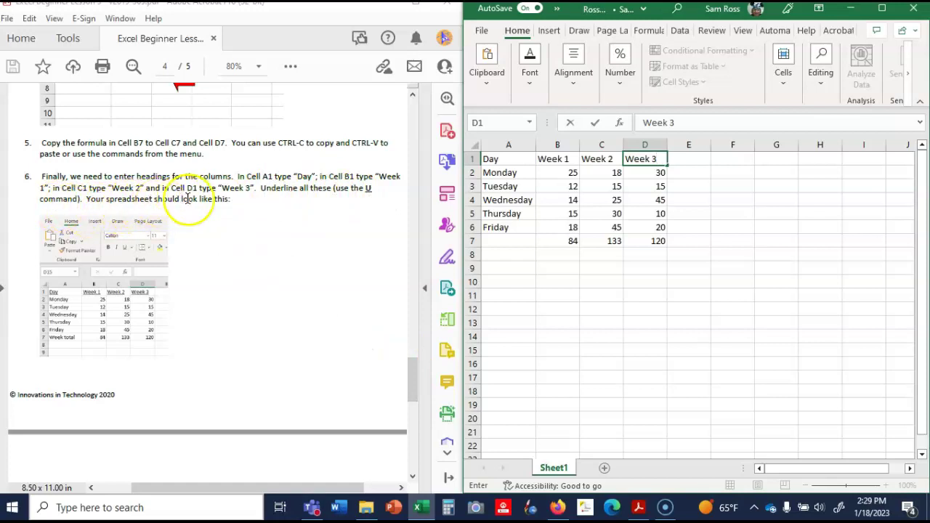
Step: Give the headings in A1:D1 a Single underline through Format Cells
{"action": "left_click_drag", "start_coordinate": [507, 158], "coordinate": [647, 159]}
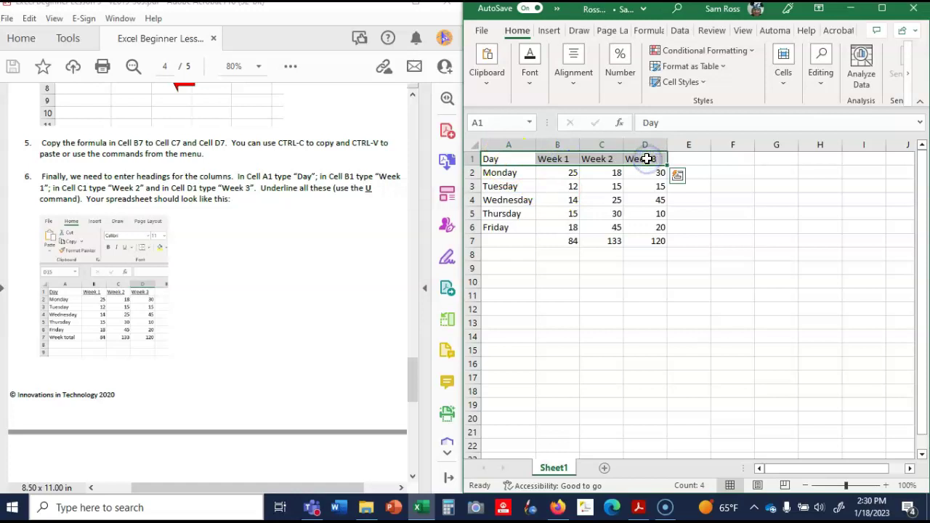
{"action": "right_click", "coordinate": [647, 158]}
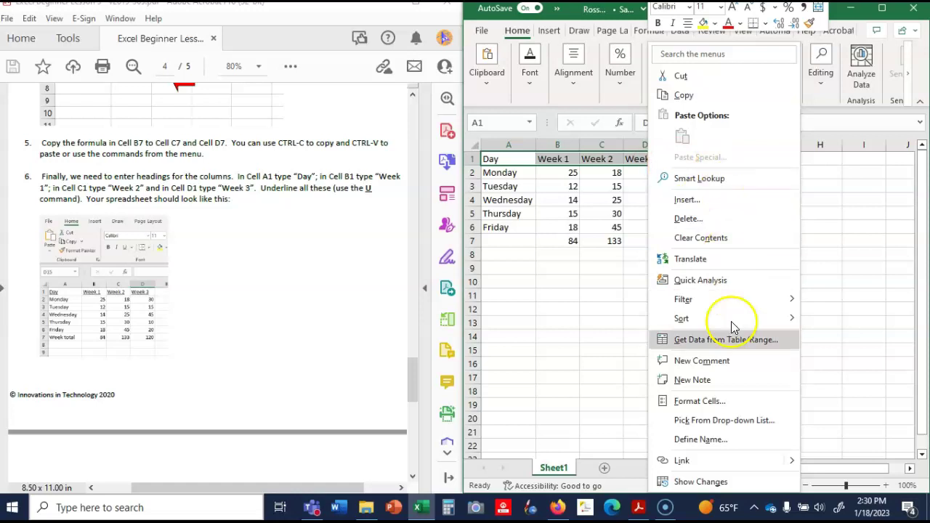
{"action": "left_click", "coordinate": [722, 396]}
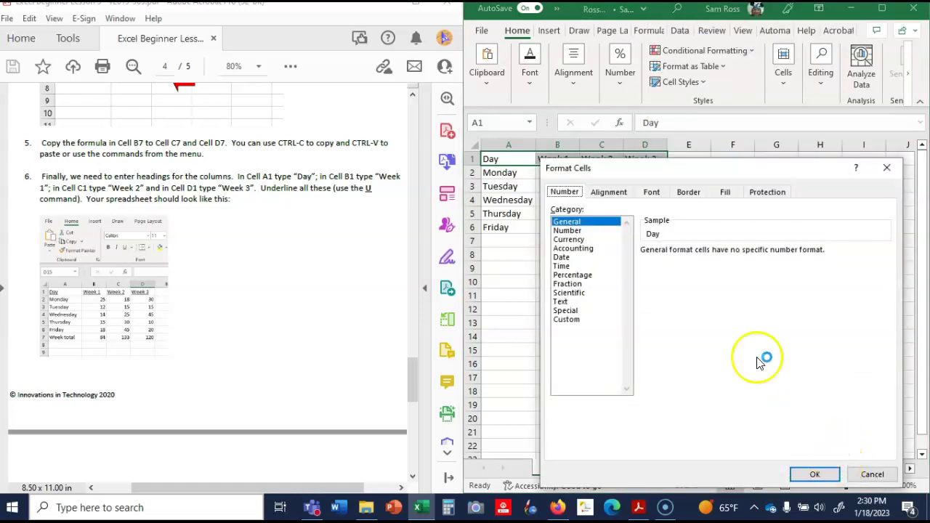
{"action": "left_click", "coordinate": [660, 193]}
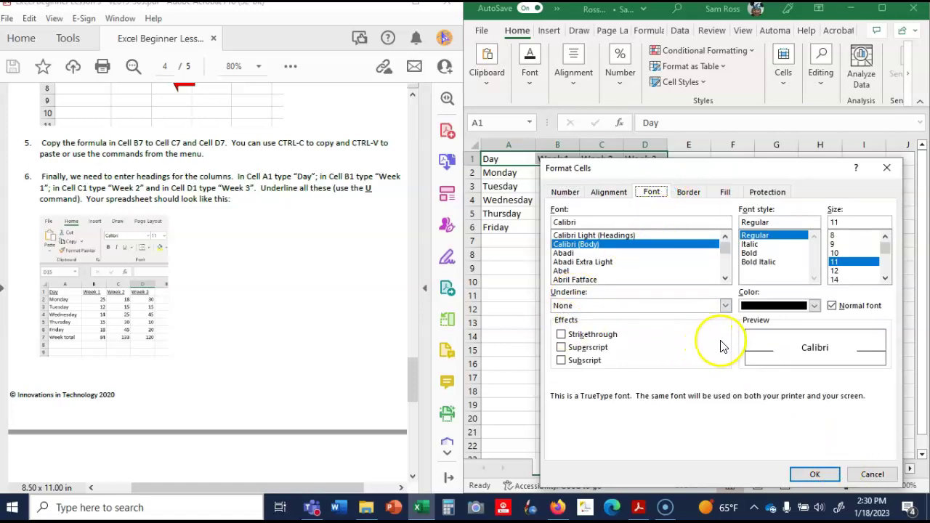
{"action": "left_click", "coordinate": [725, 305]}
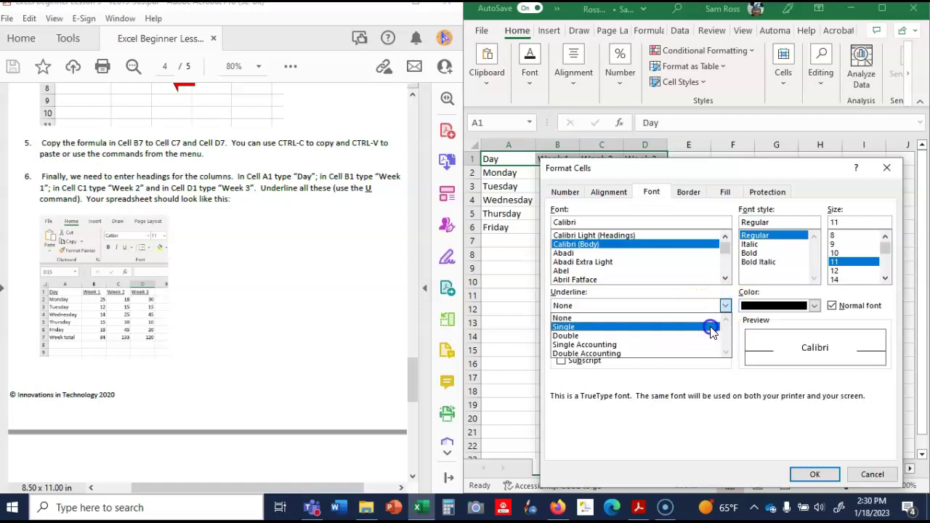
{"action": "left_click", "coordinate": [711, 327]}
{"action": "left_click", "coordinate": [815, 474]}
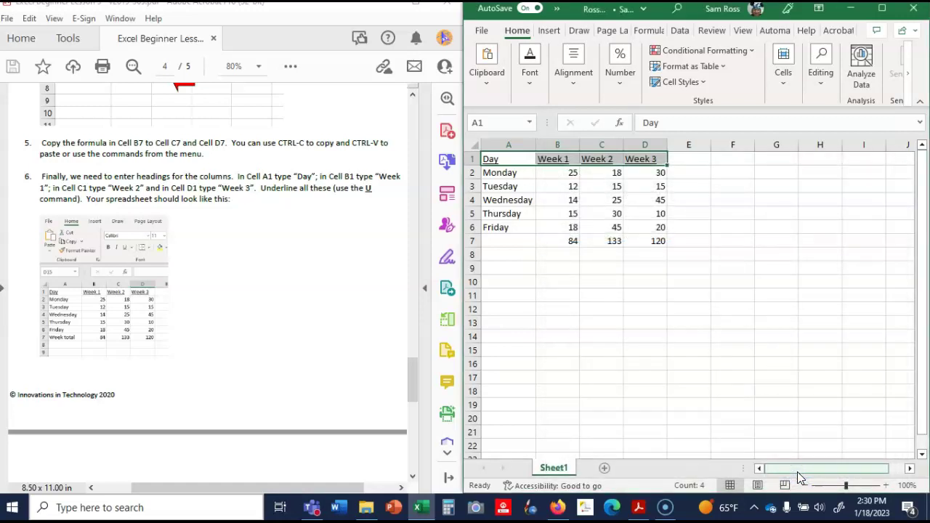
Step: Deselect the headings to check the underline, then return to the instructions PDF
{"action": "left_click", "coordinate": [631, 308]}
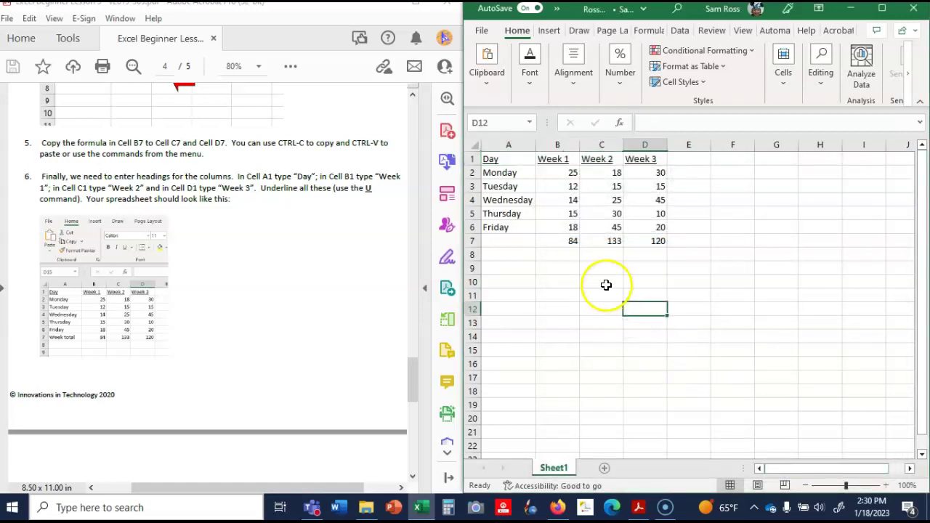
{"action": "left_click", "coordinate": [529, 73]}
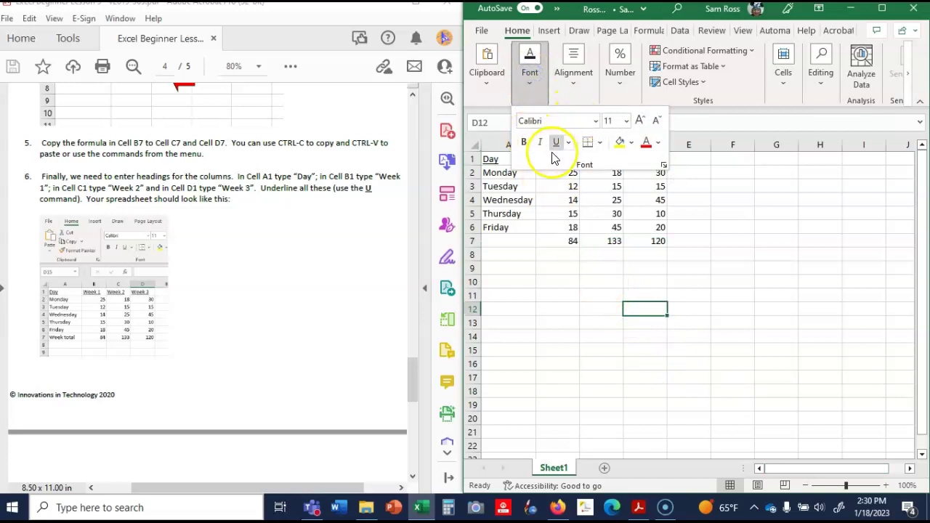
{"action": "left_click", "coordinate": [532, 66]}
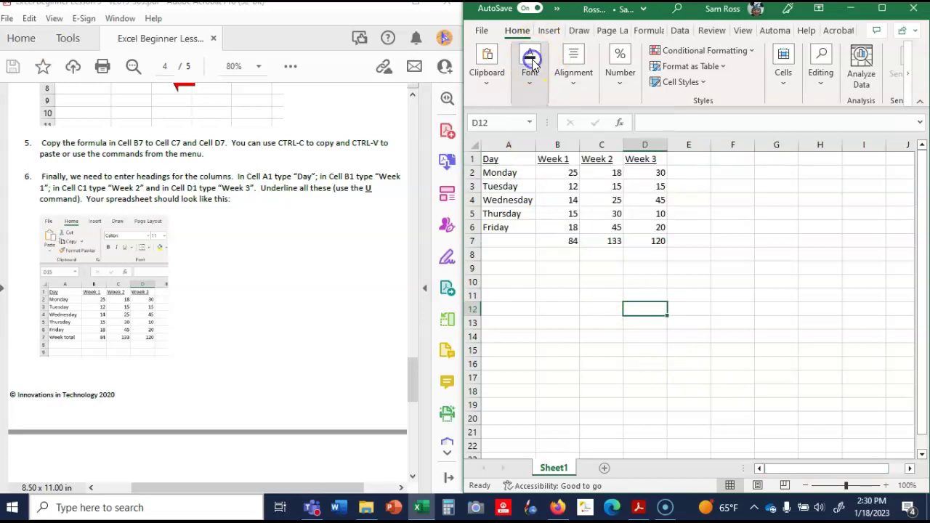
{"action": "left_click", "coordinate": [412, 378]}
Step: Scroll the PDF to page 5 and zoom to 125% to read Step 4's items 2 and 3
{"action": "left_click_drag", "start_coordinate": [412, 373], "coordinate": [417, 419]}
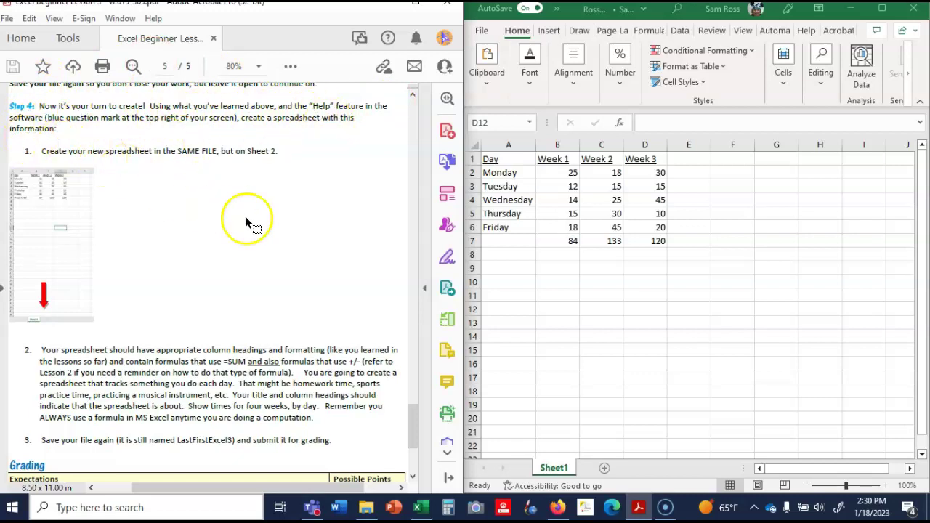
{"action": "left_click", "coordinate": [258, 67]}
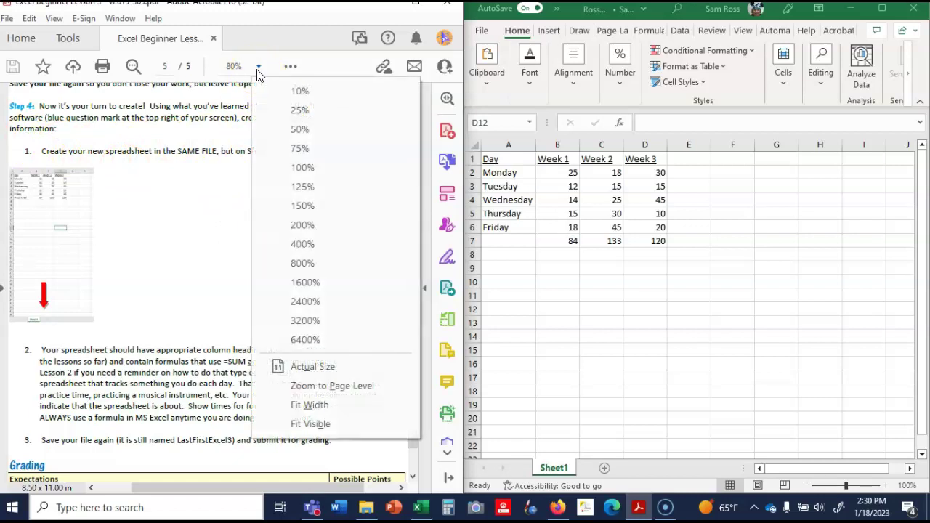
{"action": "left_click", "coordinate": [318, 167]}
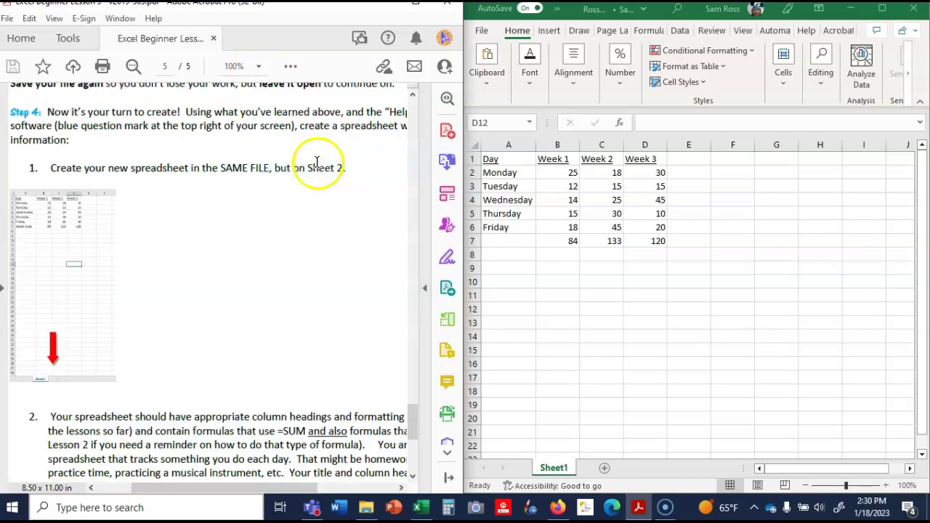
{"action": "left_click", "coordinate": [259, 67]}
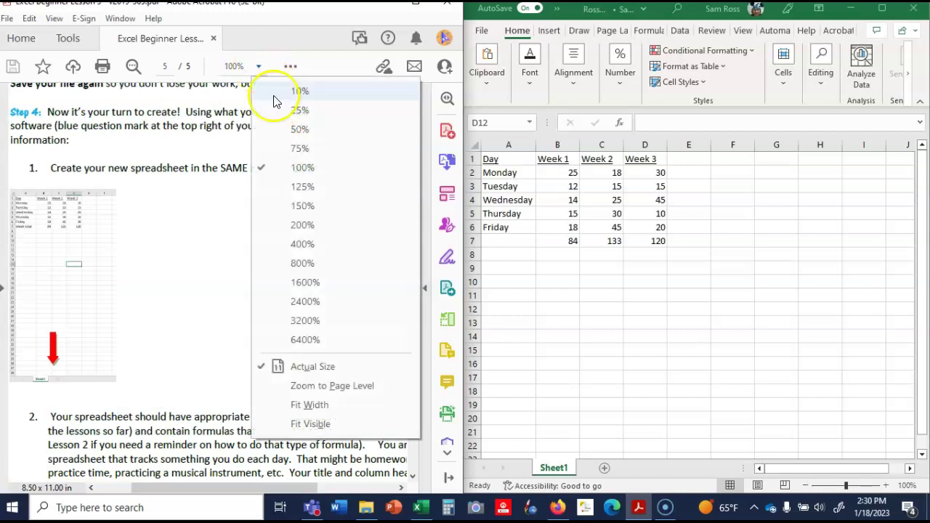
{"action": "left_click", "coordinate": [314, 192]}
{"action": "left_click", "coordinate": [317, 192]}
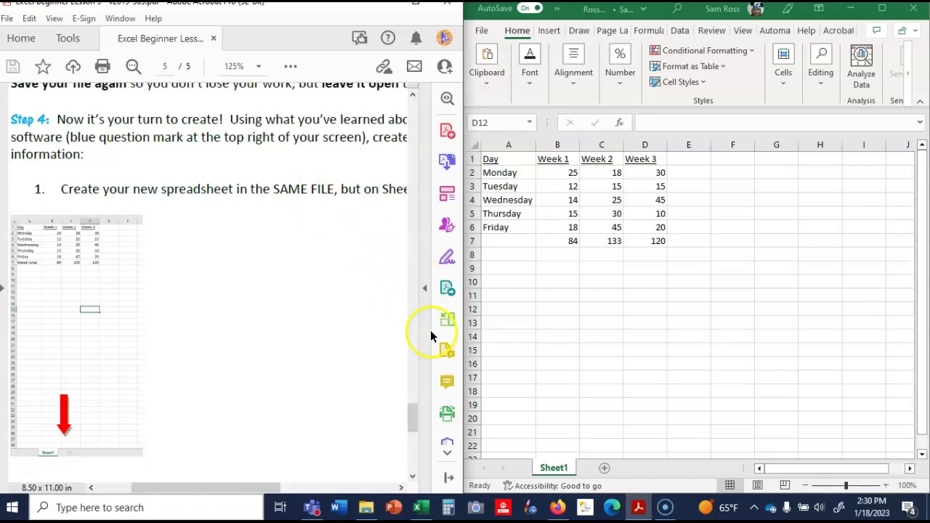
{"action": "left_click_drag", "start_coordinate": [415, 420], "coordinate": [419, 436]}
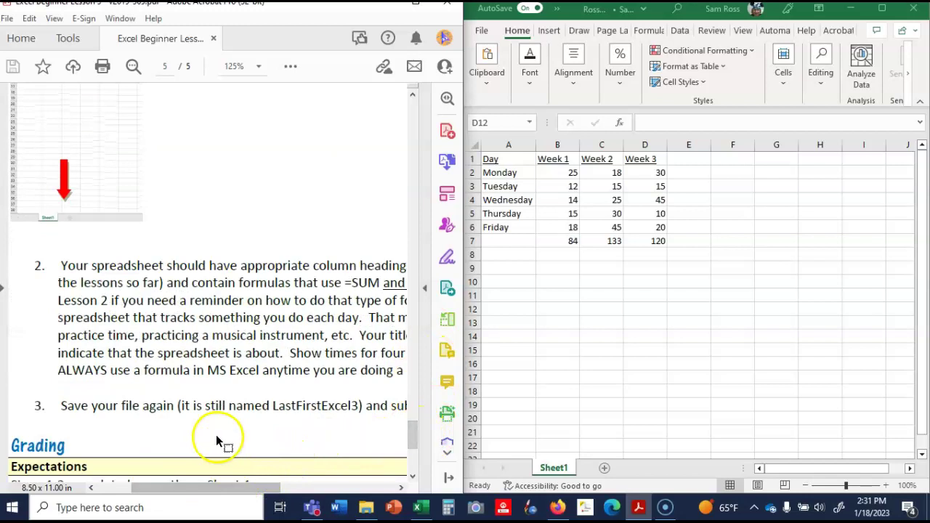
{"action": "left_click_drag", "start_coordinate": [269, 488], "coordinate": [286, 498]}
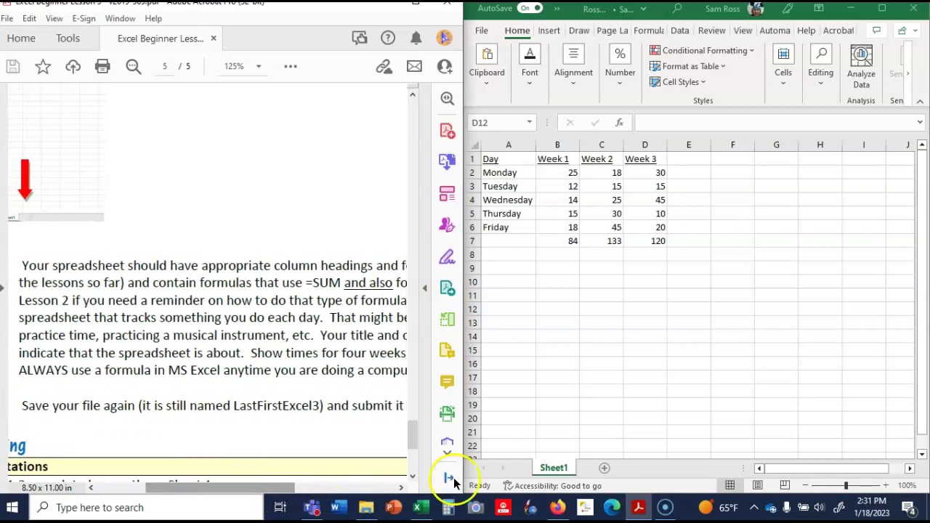
Step: Add a new Sheet2 to the workbook, then view the PDF at 100% and scroll through the Step 4 instructions
{"action": "left_click", "coordinate": [606, 475]}
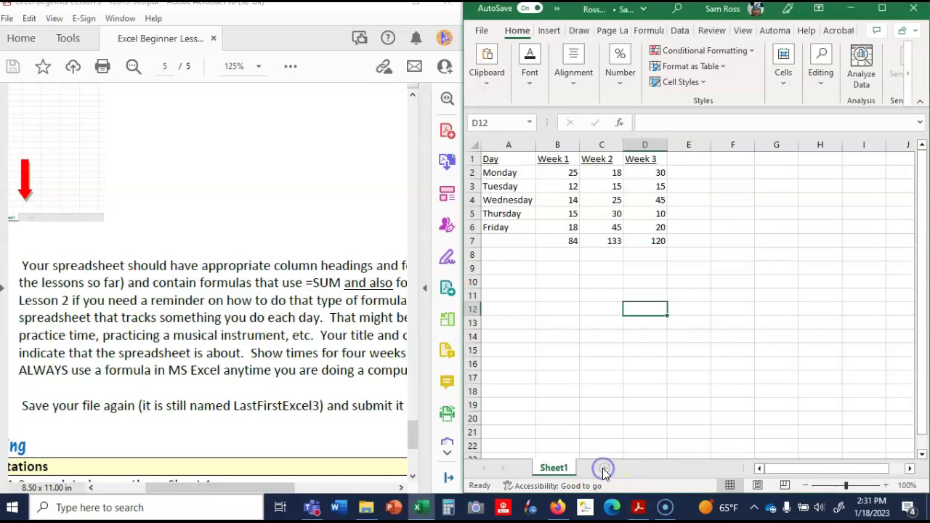
{"action": "left_click", "coordinate": [604, 469]}
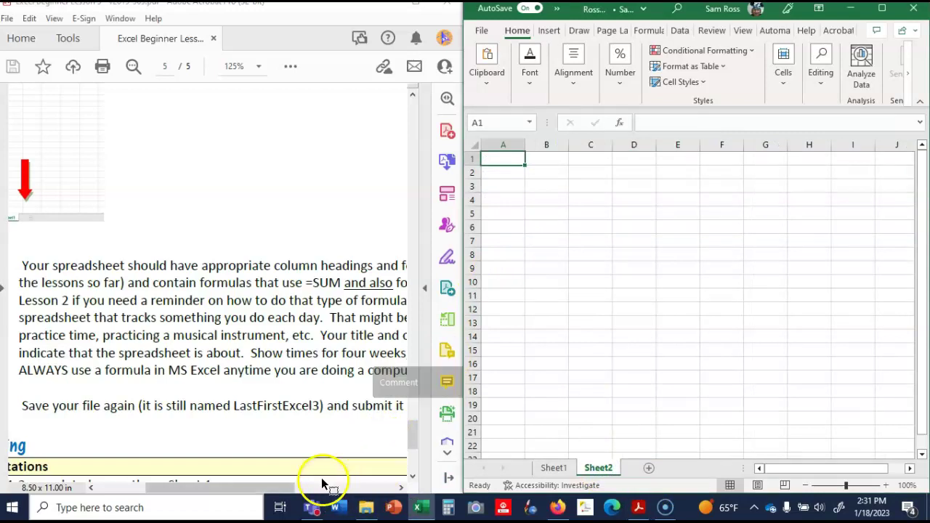
{"action": "left_click", "coordinate": [257, 67]}
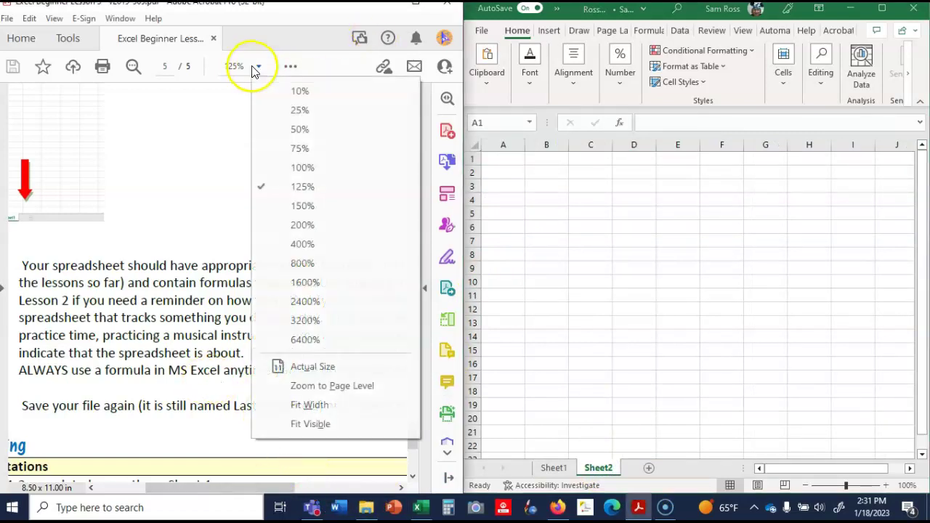
{"action": "left_click", "coordinate": [297, 167]}
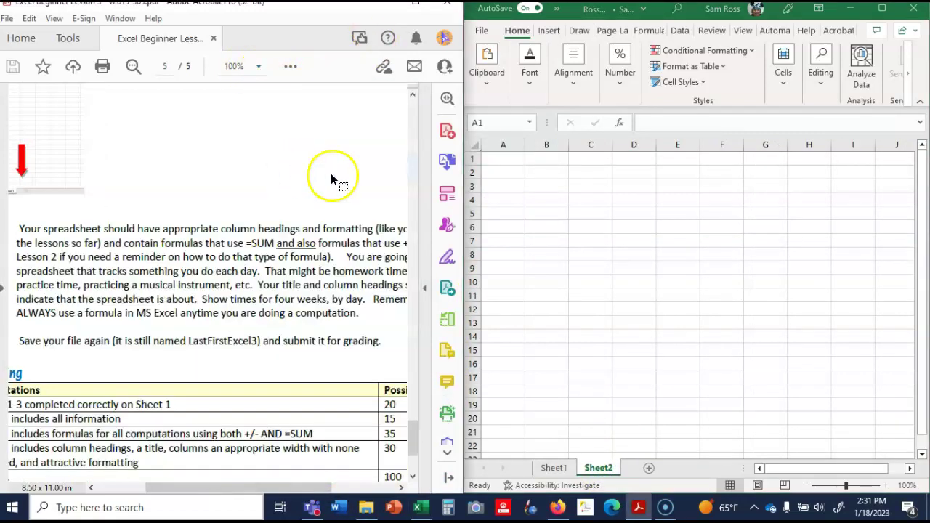
{"action": "left_click_drag", "start_coordinate": [232, 490], "coordinate": [197, 492]}
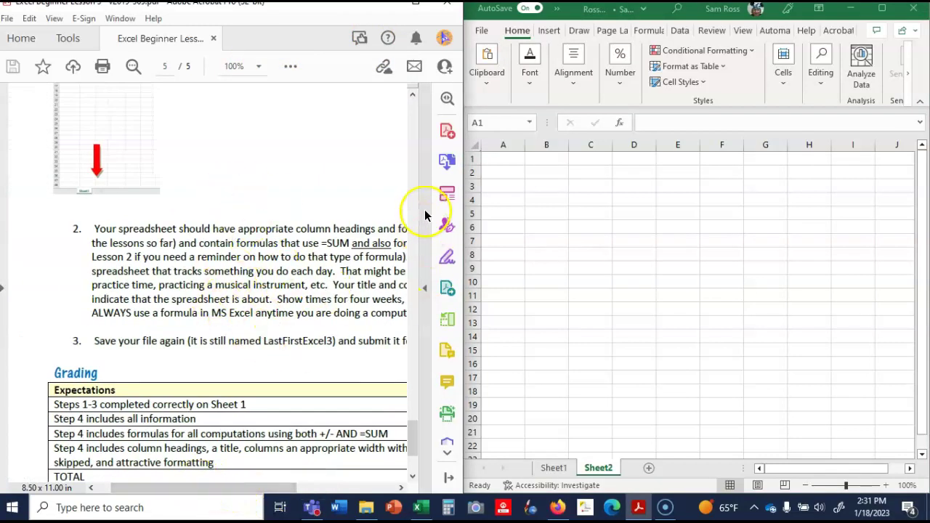
{"action": "mouse_move", "coordinate": [418, 432]}
{"action": "left_mouse_down"}
{"action": "mouse_move", "coordinate": [412, 417]}
{"action": "mouse_move", "coordinate": [414, 440]}
{"action": "left_mouse_up"}
{"action": "left_click_drag", "start_coordinate": [213, 492], "coordinate": [282, 473]}
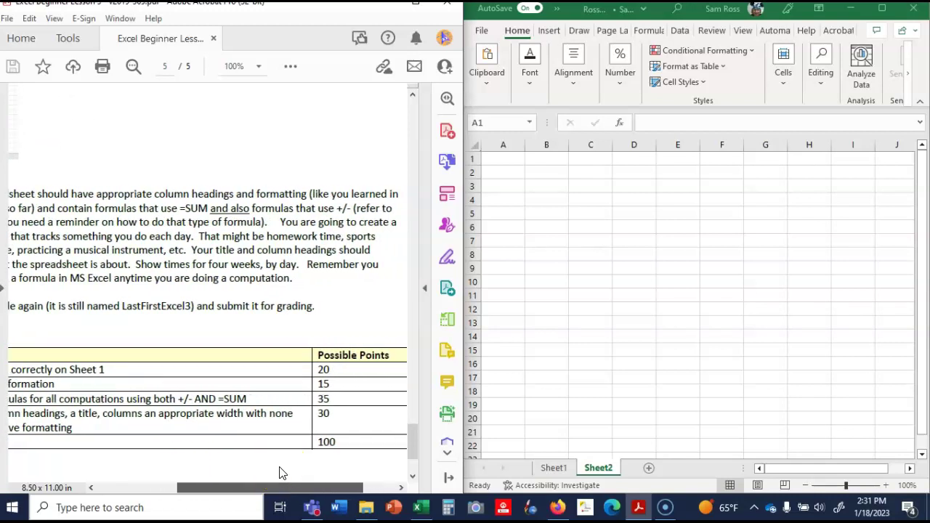
{"action": "left_click_drag", "start_coordinate": [282, 473], "coordinate": [249, 467]}
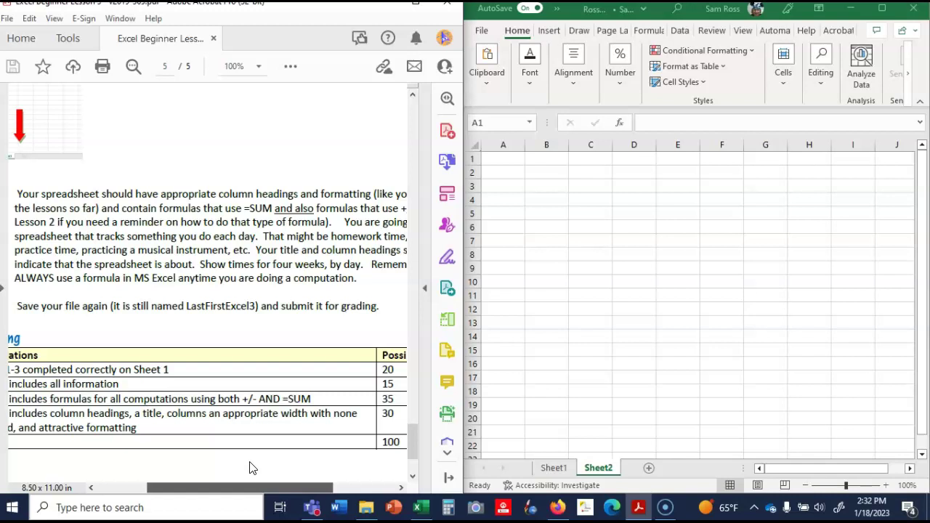
Step: Copy Sheet1's table A1:D7 and paste it into Sheet2 at A1
{"action": "left_click", "coordinate": [542, 469]}
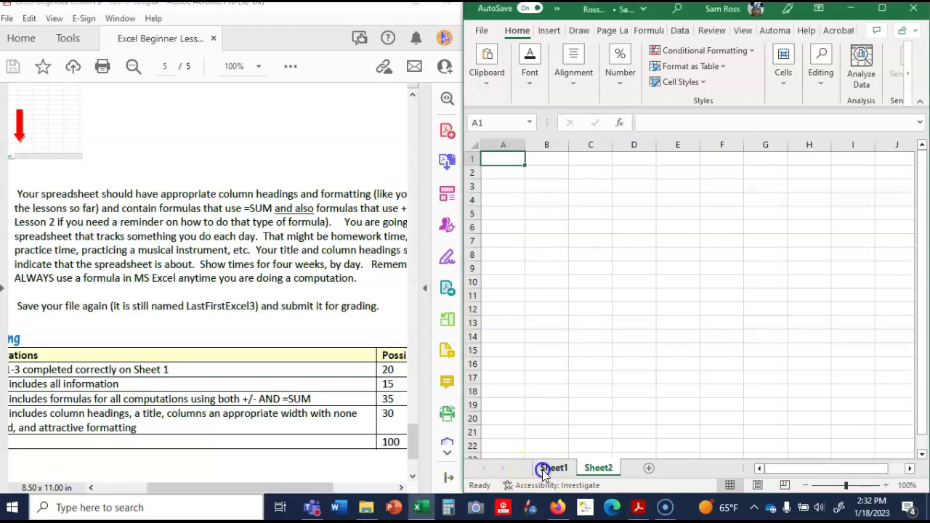
{"action": "left_click", "coordinate": [554, 468]}
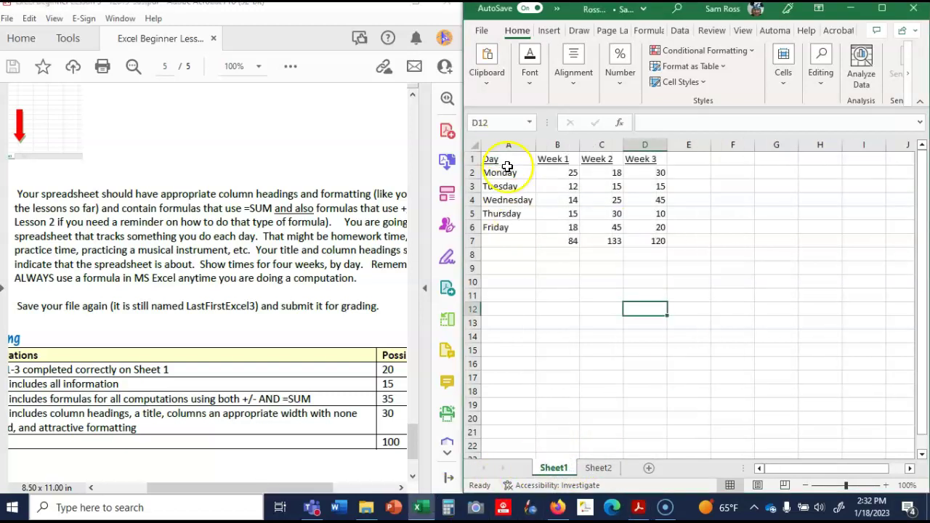
{"action": "left_click_drag", "start_coordinate": [507, 158], "coordinate": [513, 237]}
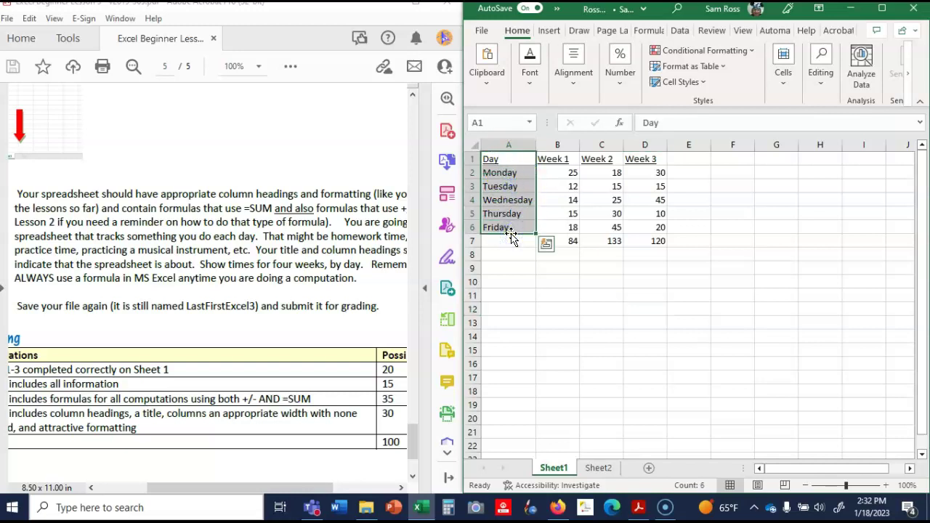
{"action": "left_click", "coordinate": [553, 282]}
{"action": "left_click_drag", "start_coordinate": [515, 160], "coordinate": [649, 238]}
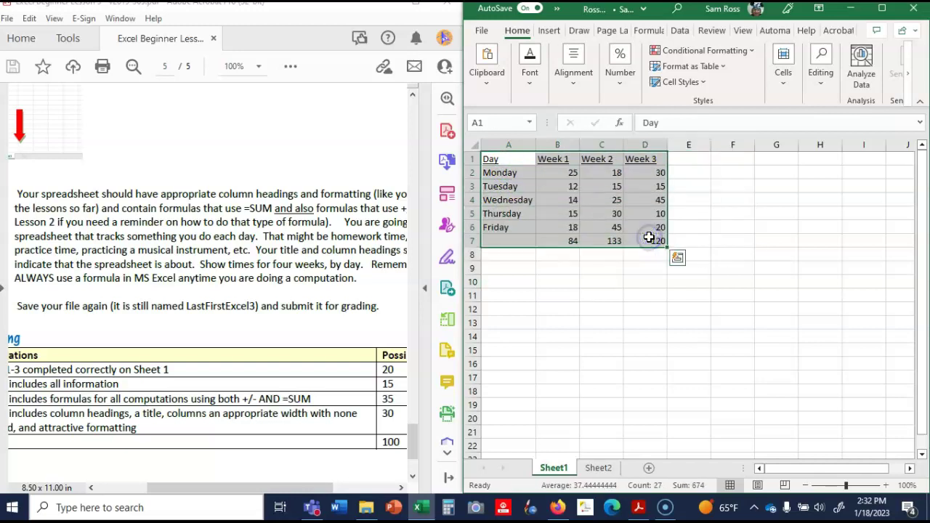
{"action": "key", "text": "ctrl+c"}
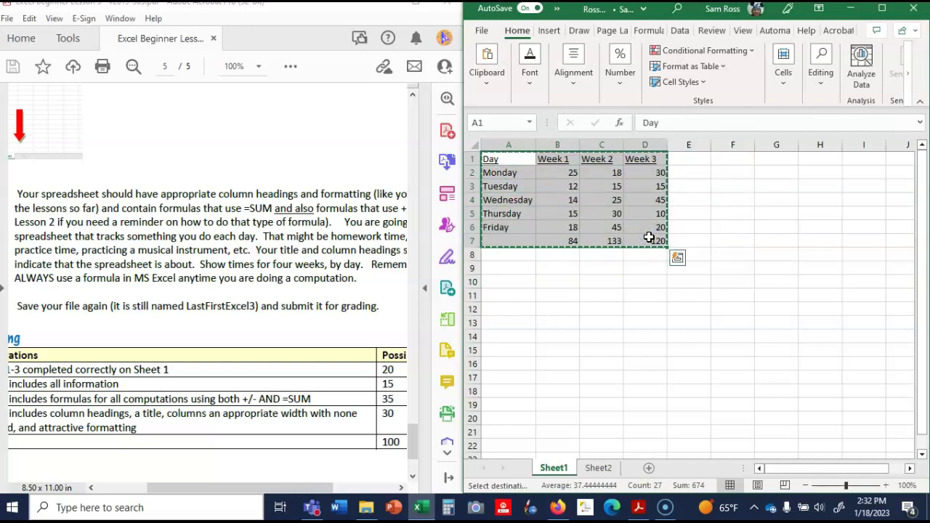
{"action": "left_click", "coordinate": [598, 470]}
{"action": "left_click", "coordinate": [512, 162]}
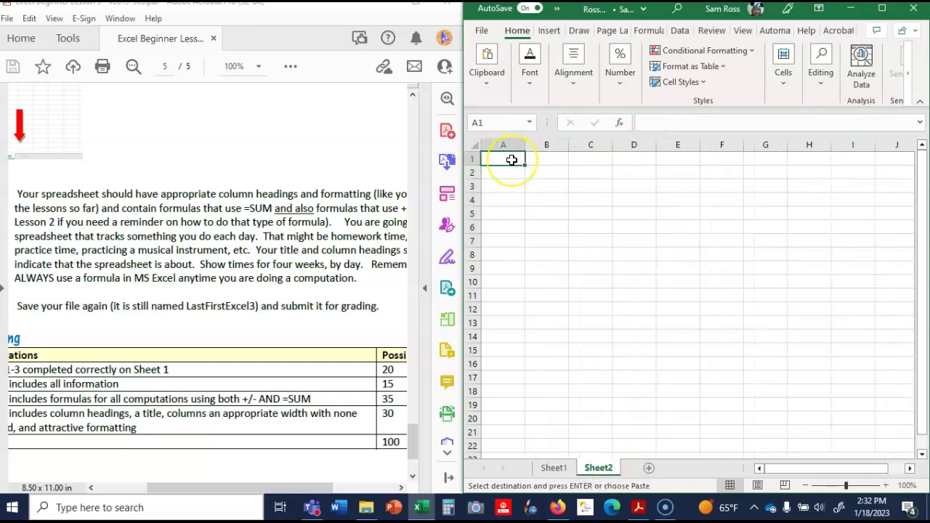
{"action": "key", "text": "ctrl+v"}
Step: Clear the numbers and totals in B2:D7 and autofit column A to fit Wednesday
{"action": "left_click", "coordinate": [550, 171]}
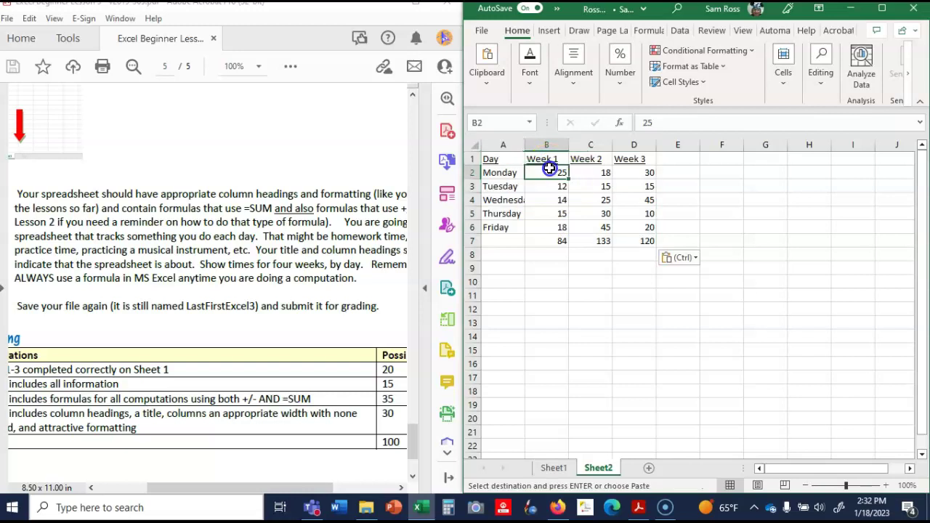
{"action": "left_click_drag", "start_coordinate": [547, 172], "coordinate": [640, 236]}
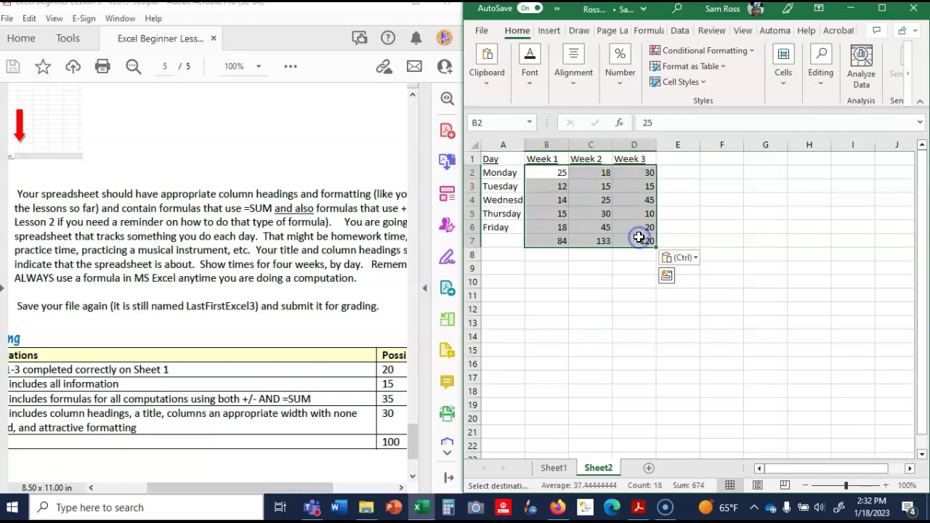
{"action": "key", "text": "Delete"}
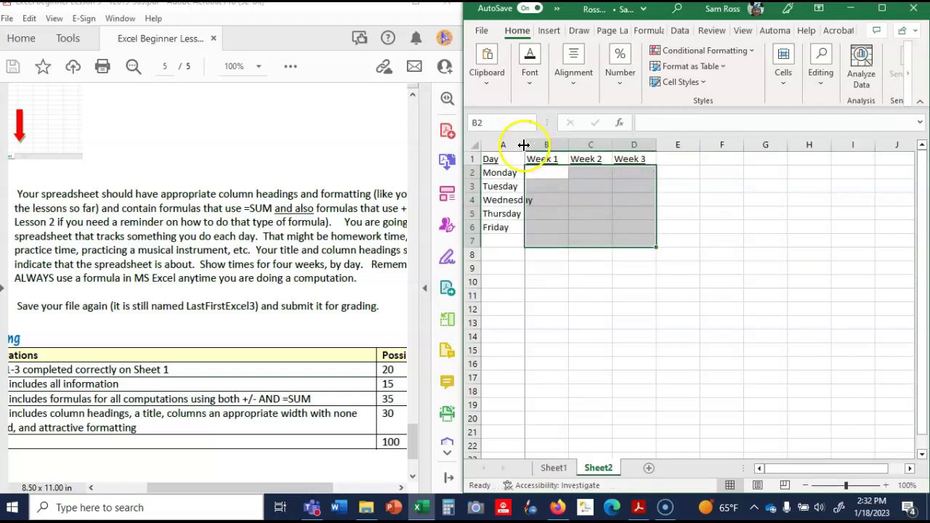
{"action": "double_click", "coordinate": [525, 145]}
{"action": "left_click", "coordinate": [524, 256]}
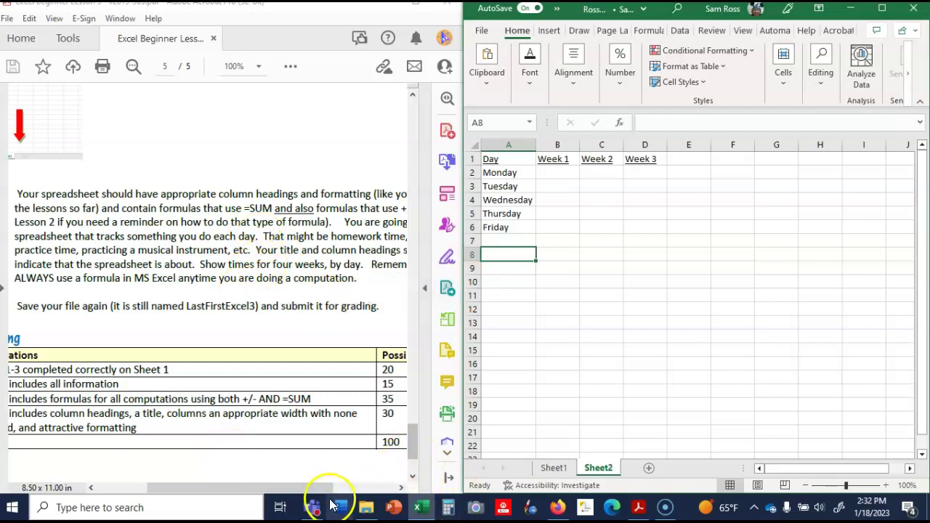
{"action": "left_click_drag", "start_coordinate": [328, 491], "coordinate": [298, 491]}
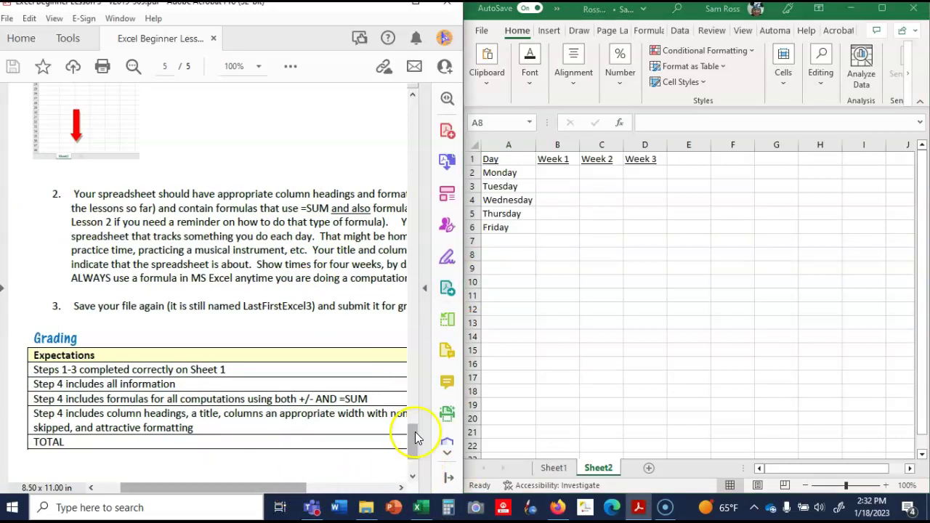
{"action": "left_click_drag", "start_coordinate": [415, 443], "coordinate": [411, 425]}
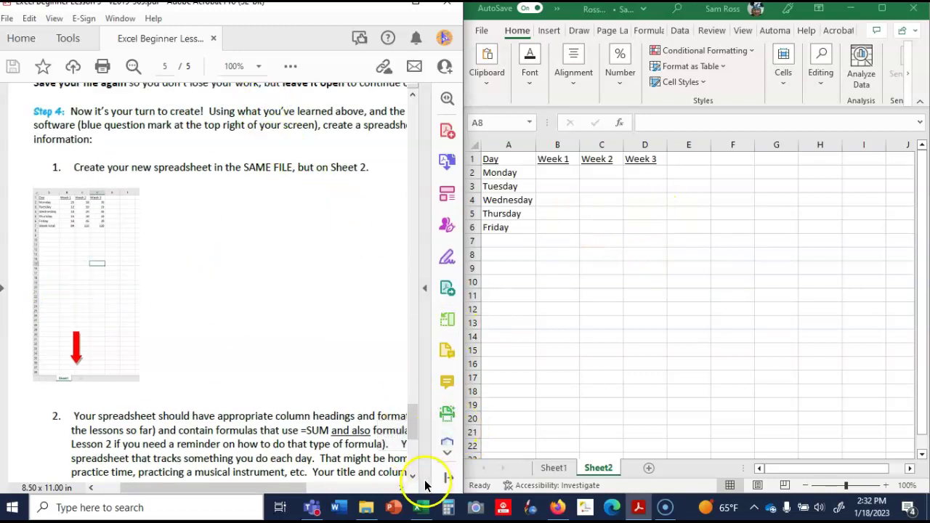
{"action": "scroll", "coordinate": [417, 414], "scroll_direction": "down", "scroll_amount": 1}
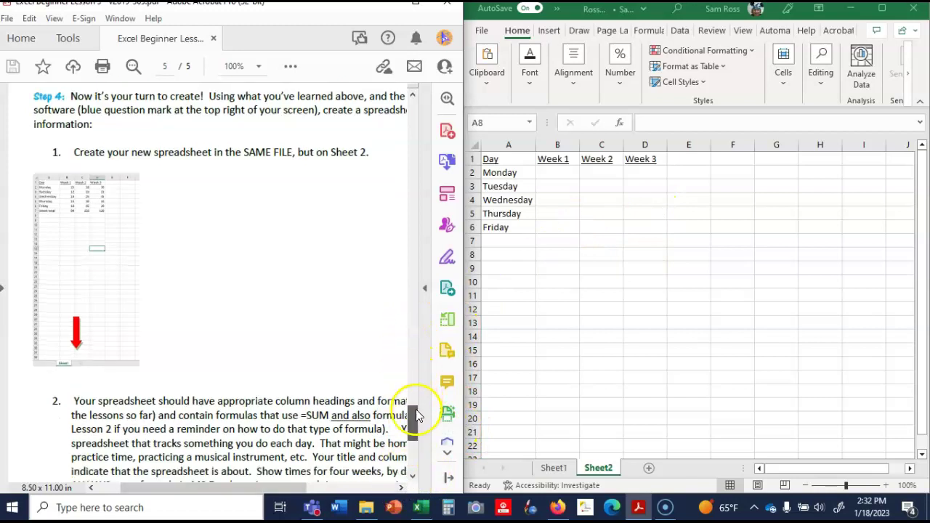
{"action": "left_click_drag", "start_coordinate": [417, 414], "coordinate": [414, 427]}
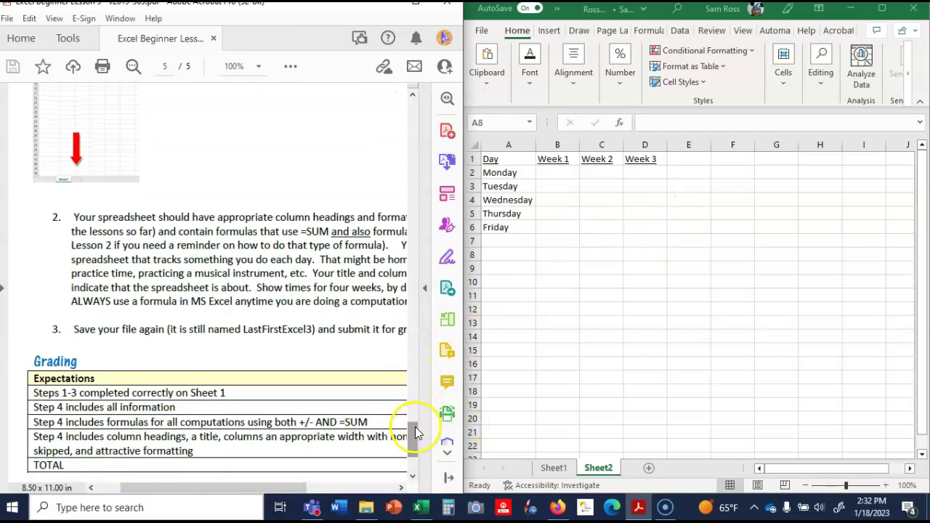
{"action": "left_click", "coordinate": [401, 488]}
{"action": "left_click", "coordinate": [400, 488]}
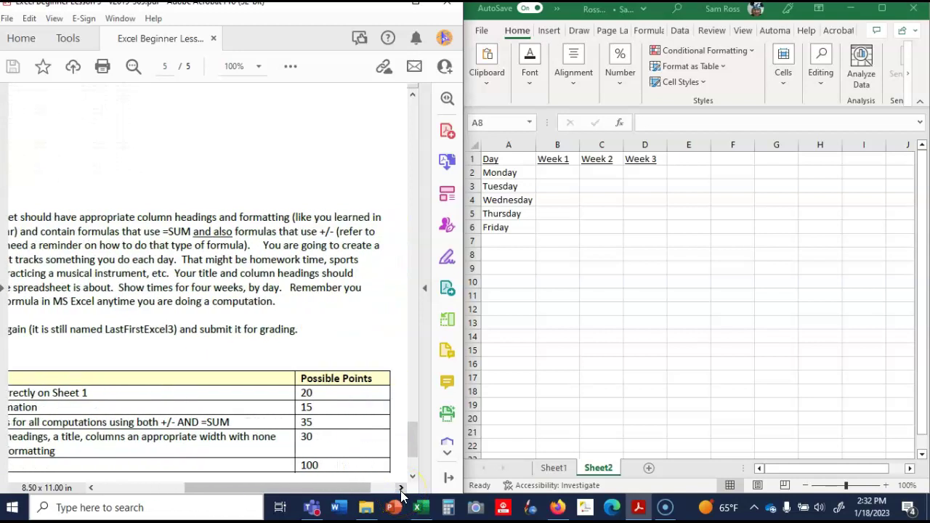
Step: Type the heading 'Week 4' into cell E1
{"action": "left_click", "coordinate": [685, 157]}
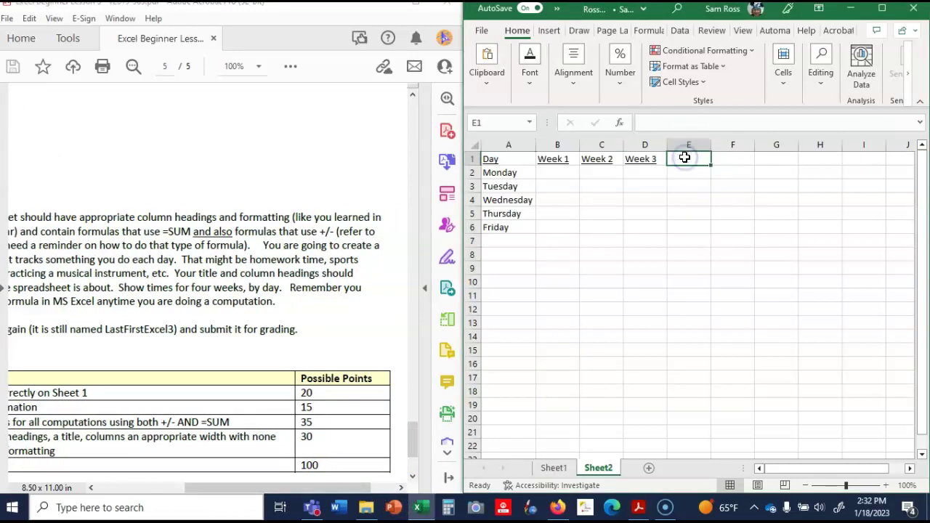
{"action": "type", "text": "Week 4"}
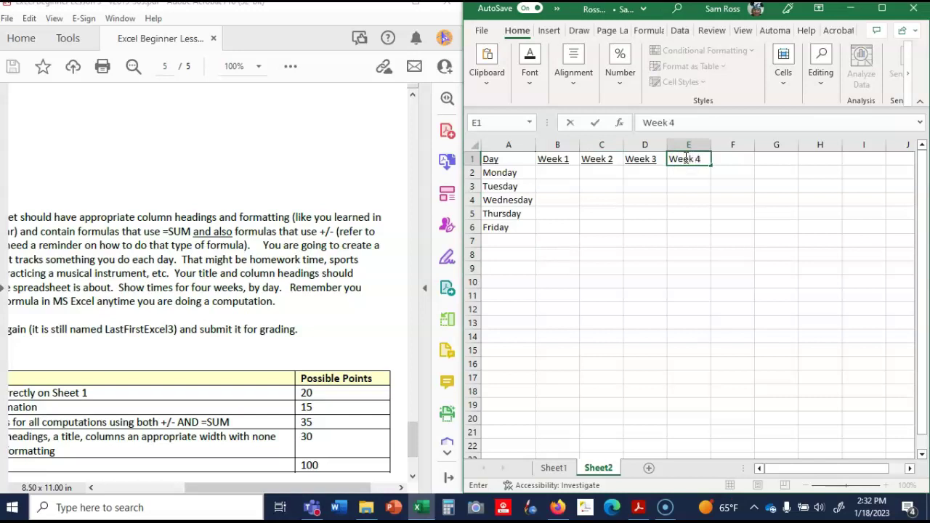
{"action": "left_click", "coordinate": [687, 185]}
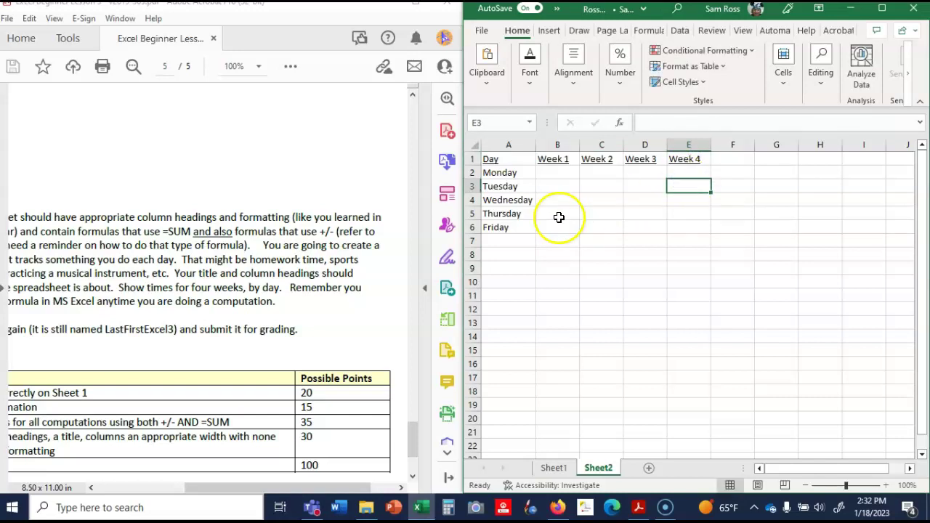
{"action": "left_click", "coordinate": [554, 171]}
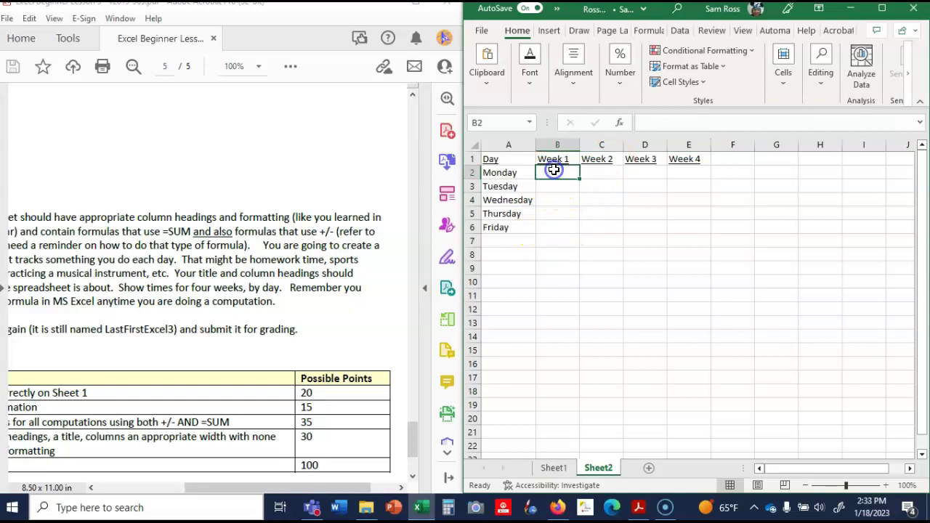
Step: Put the label 'Number of Steps Per Day' in cell A8
{"action": "left_click", "coordinate": [509, 252]}
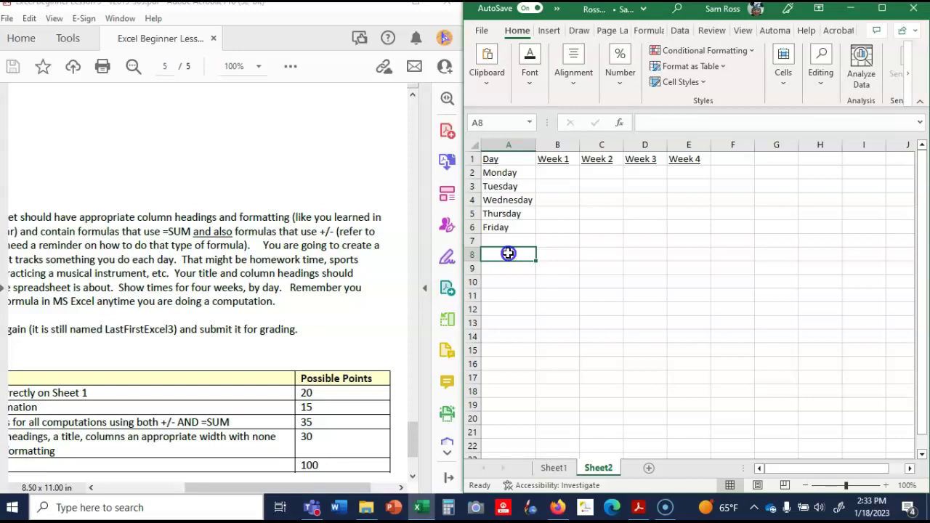
{"action": "mouse_move", "coordinate": [509, 252]}
{"action": "left_mouse_down"}
{"action": "mouse_move", "coordinate": [480, 246]}
{"action": "mouse_move", "coordinate": [514, 245]}
{"action": "mouse_move", "coordinate": [519, 257]}
{"action": "left_mouse_up"}
{"action": "type", "text": "Number of Steps Per Day"}
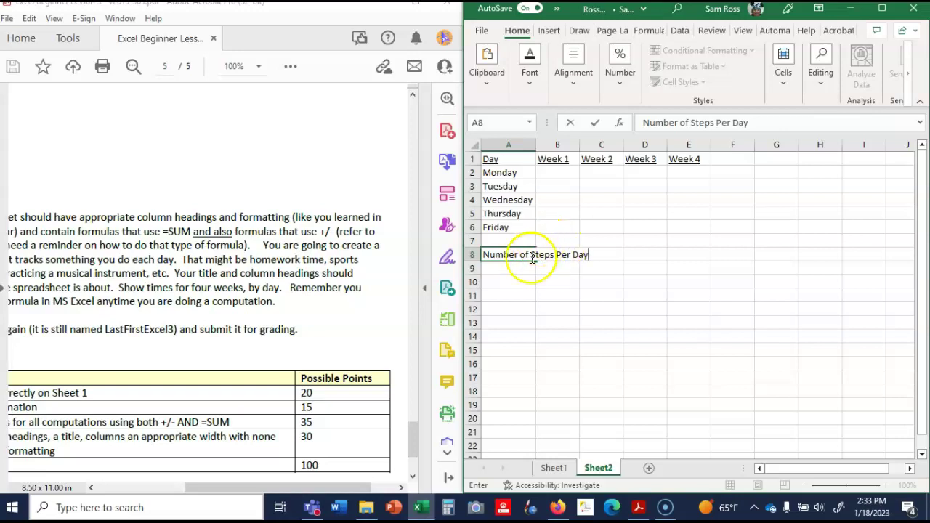
{"action": "left_click", "coordinate": [530, 269]}
Step: Enter 10,000 for Monday and 12,000 for Tuesday in Week 1 (B2:B3)
{"action": "left_click", "coordinate": [554, 168]}
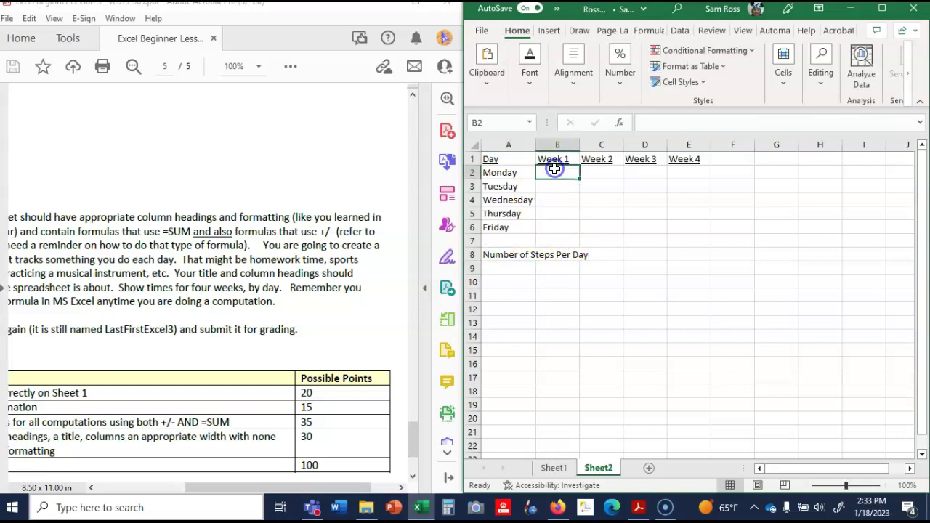
{"action": "type", "text": "10"}
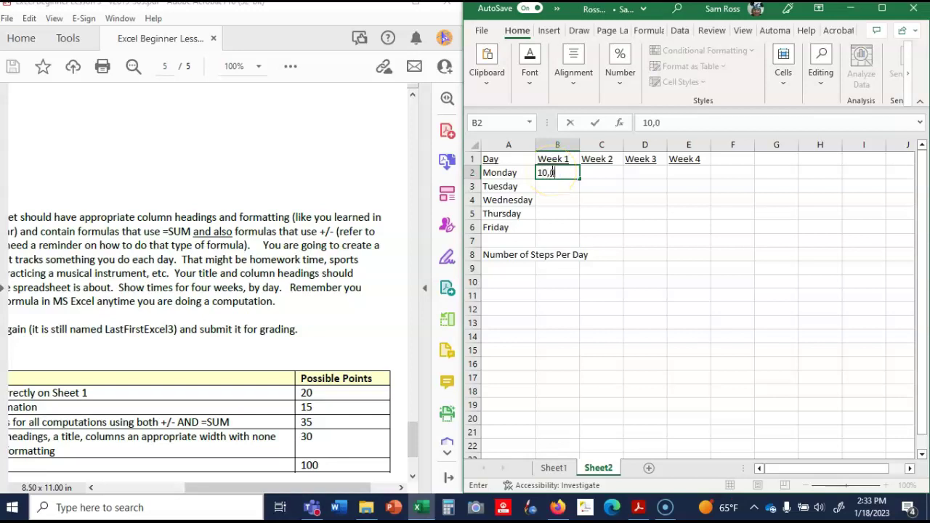
{"action": "left_click", "coordinate": [551, 185]}
{"action": "type", "text": "12"}
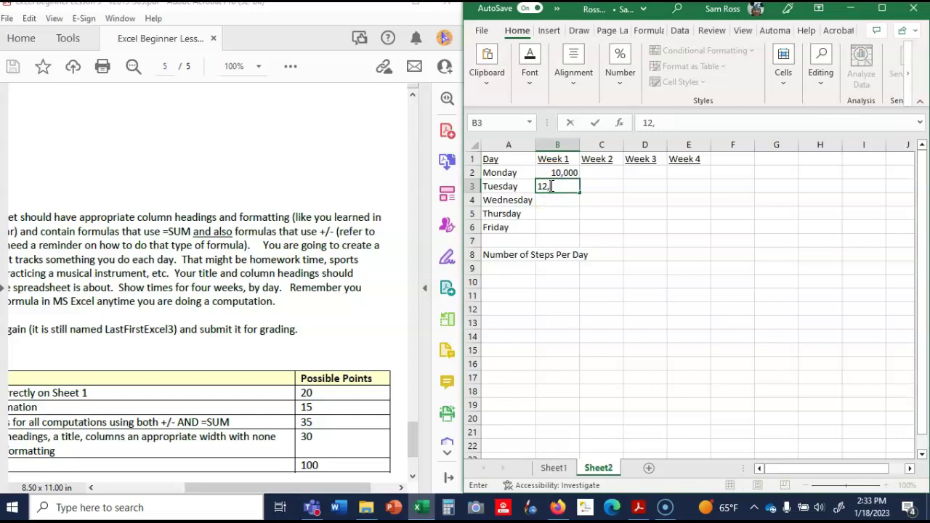
{"action": "left_click", "coordinate": [574, 200]}
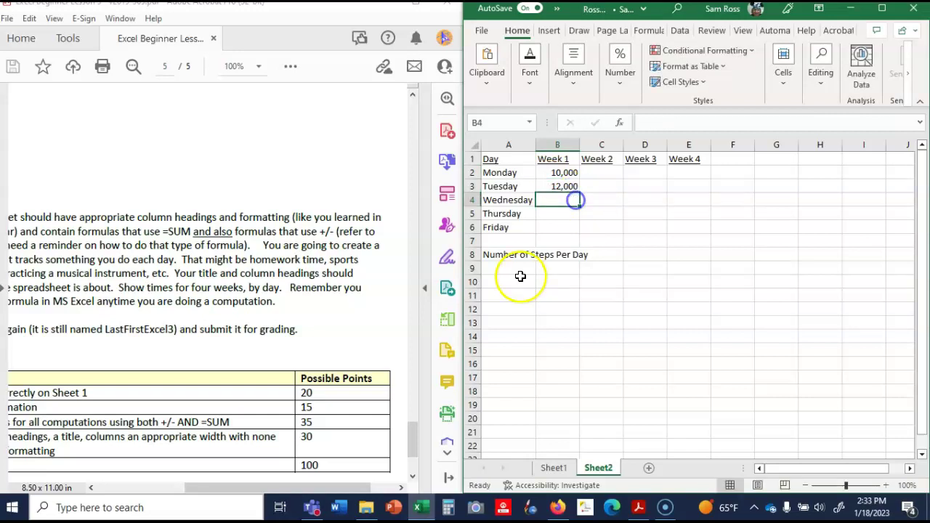
Step: Enter 'Number of Water Bottles Consumed' in A9, rejecting the AutoComplete suggestion
{"action": "left_click", "coordinate": [506, 272]}
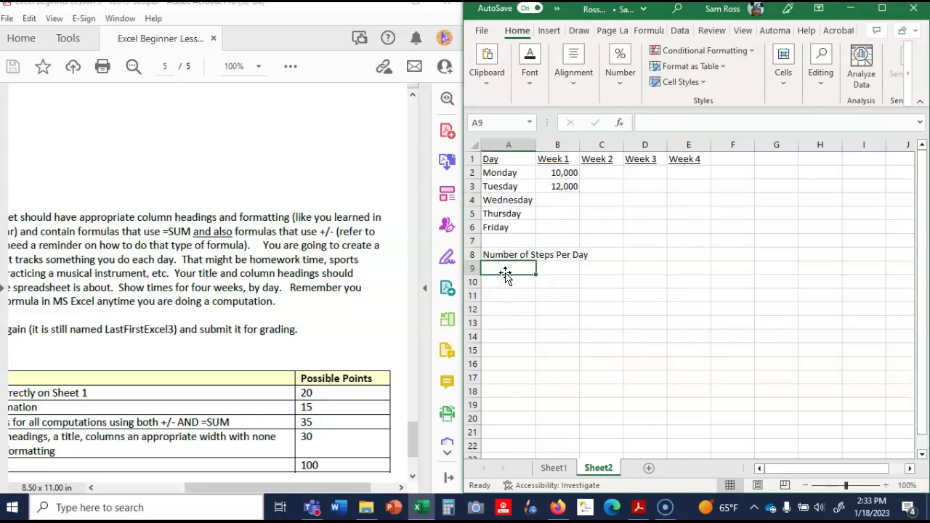
{"action": "type", "text": "Number of"}
{"action": "key", "text": "BackSpace"}
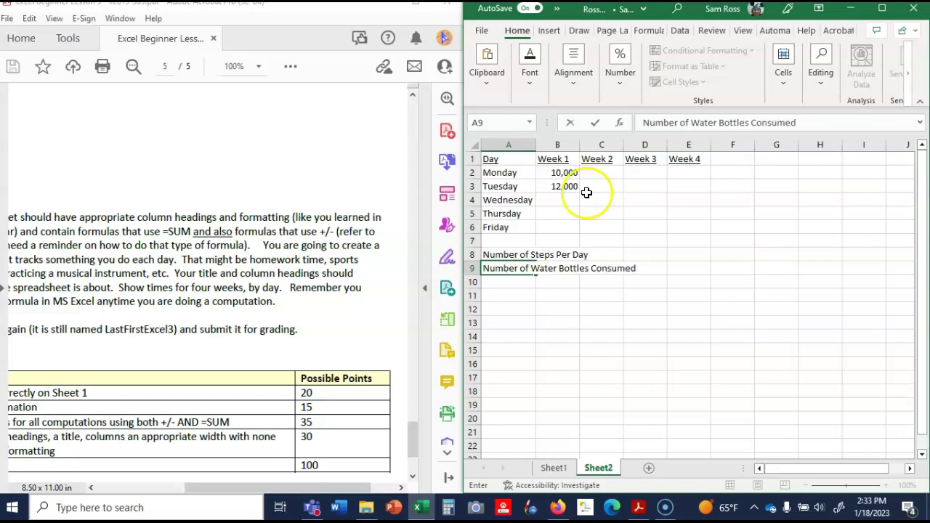
{"action": "left_click", "coordinate": [557, 187]}
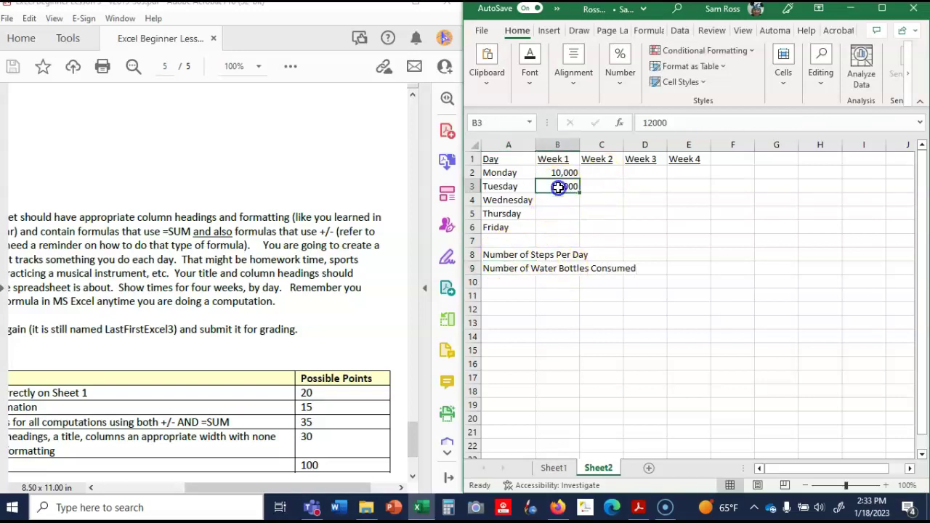
Step: Clear the old step counts and enter Week 1 bottles 2, 1, 2, 3, 2 for Monday–Friday
{"action": "left_click", "coordinate": [567, 171]}
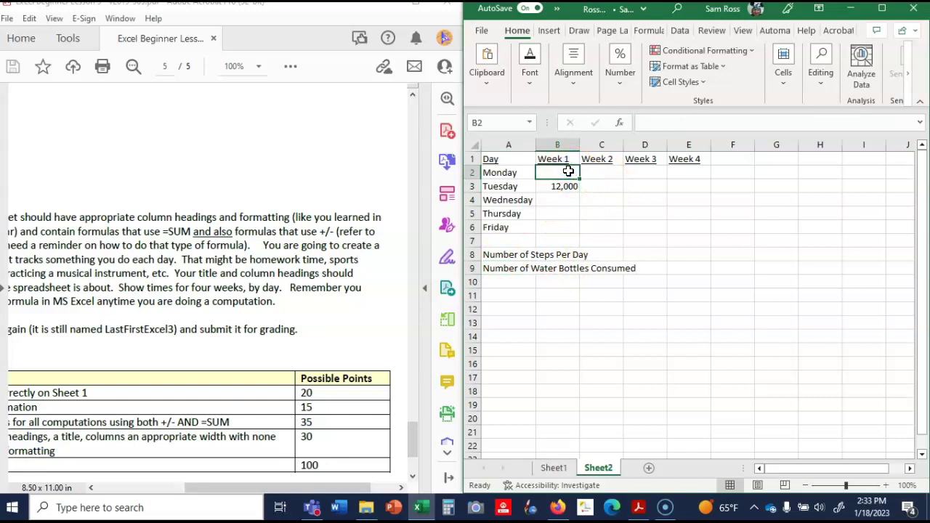
{"action": "left_click", "coordinate": [568, 186]}
{"action": "key", "text": "Delete"}
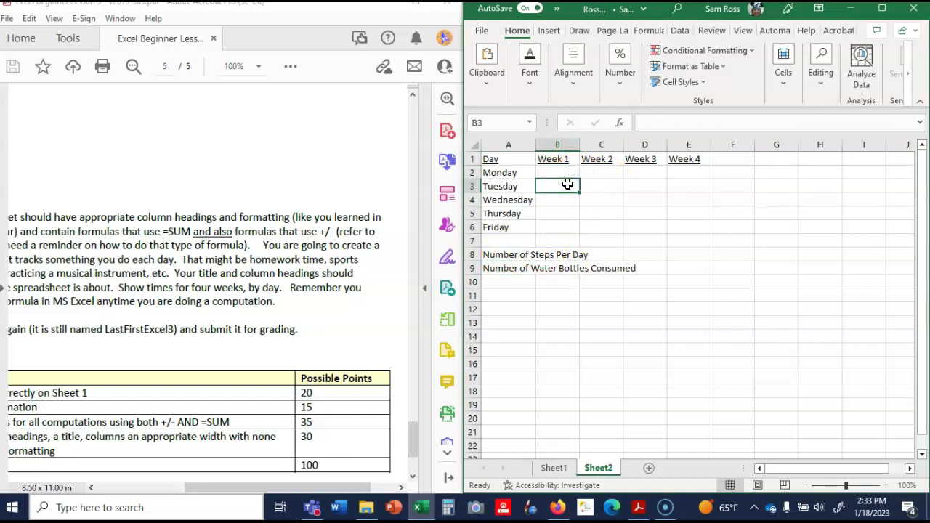
{"action": "key", "text": "Up"}
{"action": "type", "text": "2"}
{"action": "key", "text": "Return"}
{"action": "type", "text": "1"}
{"action": "key", "text": "Return"}
{"action": "type", "text": "2"}
{"action": "key", "text": "Return"}
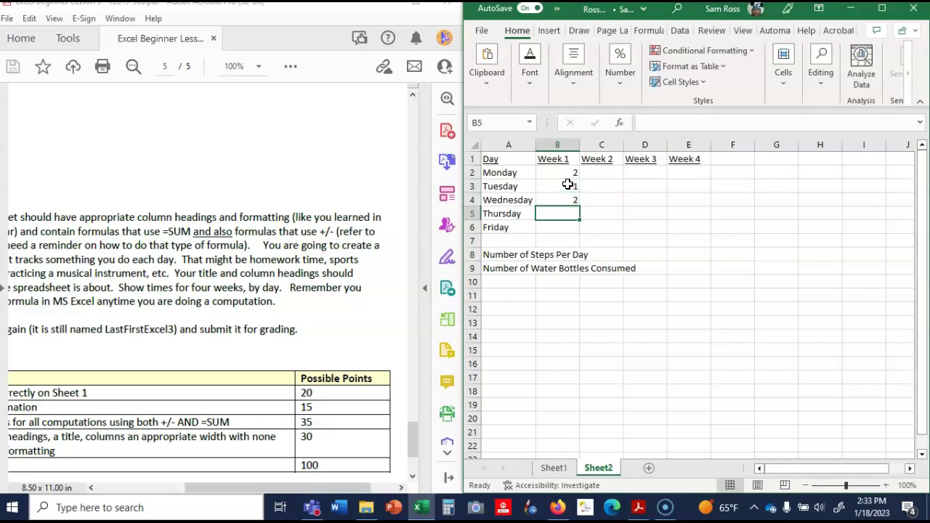
{"action": "type", "text": "3"}
{"action": "key", "text": "Return"}
{"action": "type", "text": "2"}
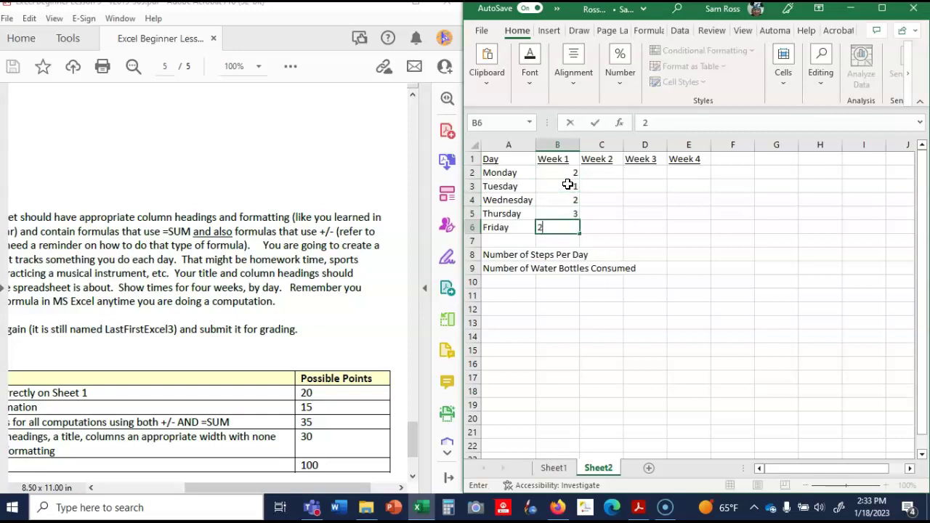
{"action": "key", "text": "Tab"}
Step: Enter Week 2 bottle counts 2, 2, 3, 1, 2 for Monday–Friday
{"action": "key", "text": "Up"}
{"action": "key", "text": "Up"}
{"action": "key", "text": "Up"}
{"action": "key", "text": "Up"}
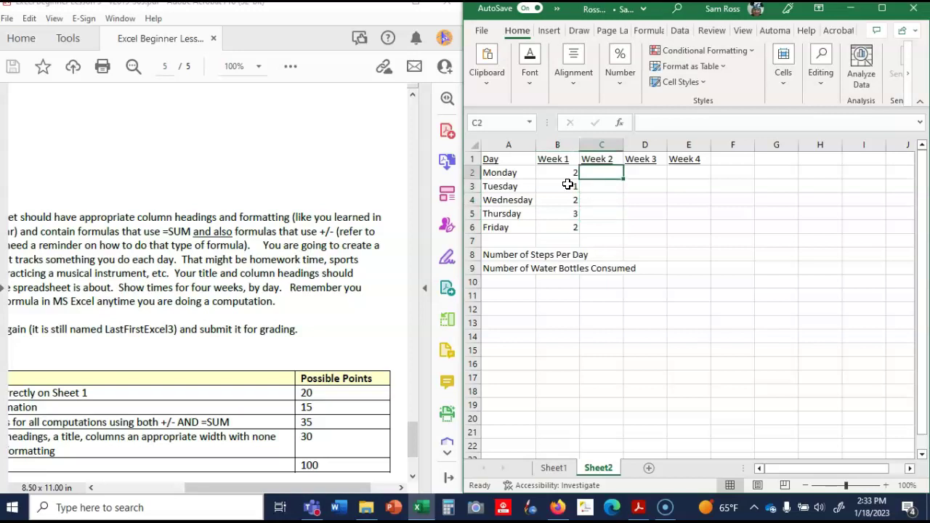
{"action": "type", "text": "2"}
{"action": "key", "text": "Return"}
{"action": "type", "text": "2"}
{"action": "key", "text": "Return"}
{"action": "type", "text": "3"}
{"action": "key", "text": "Return"}
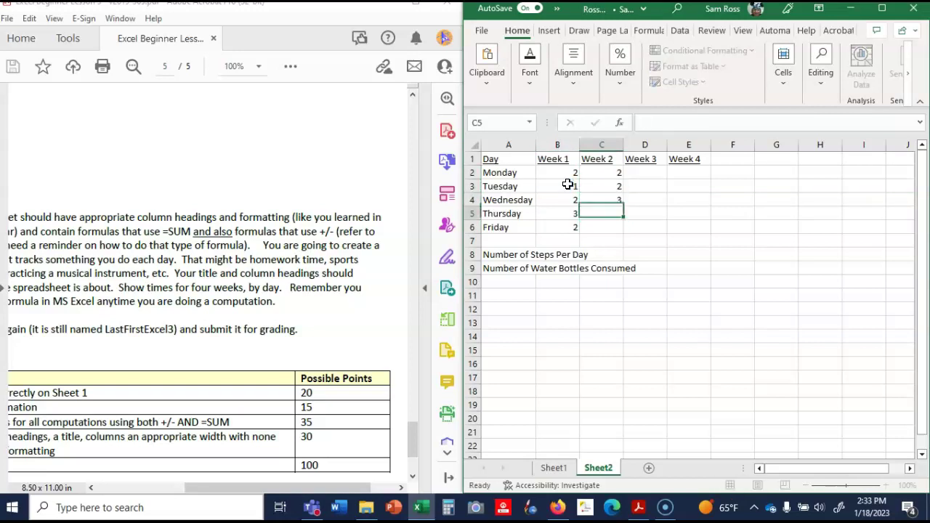
{"action": "type", "text": "2"}
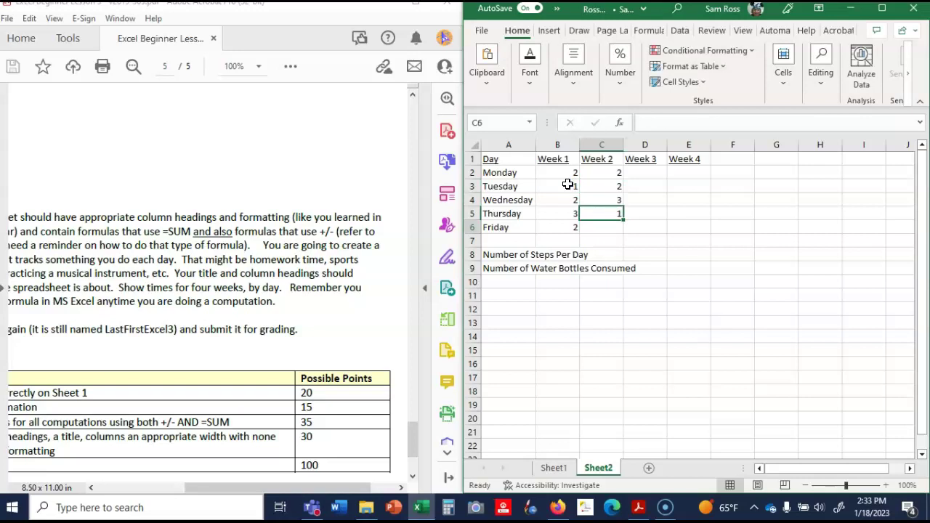
{"action": "key", "text": "Return"}
{"action": "type", "text": "2"}
{"action": "key", "text": "Return"}
Step: Enter Week 3 bottle counts 3, 2, 4, 1, 2 and delete the steps label in A8
{"action": "key", "text": "Right"}
{"action": "key", "text": "Right"}
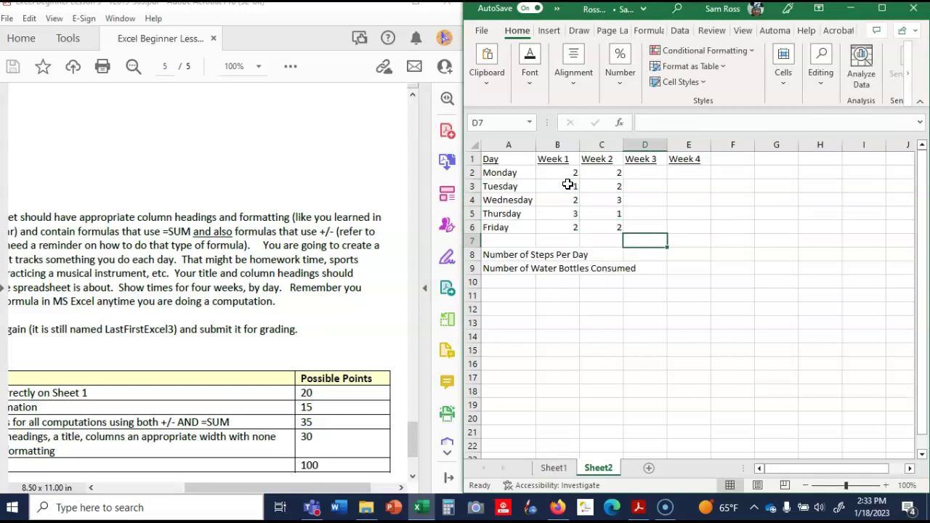
{"action": "key", "text": "Left"}
{"action": "key", "text": "Up"}
{"action": "key", "text": "Up"}
{"action": "key", "text": "Up"}
{"action": "key", "text": "Up"}
{"action": "key", "text": "Up"}
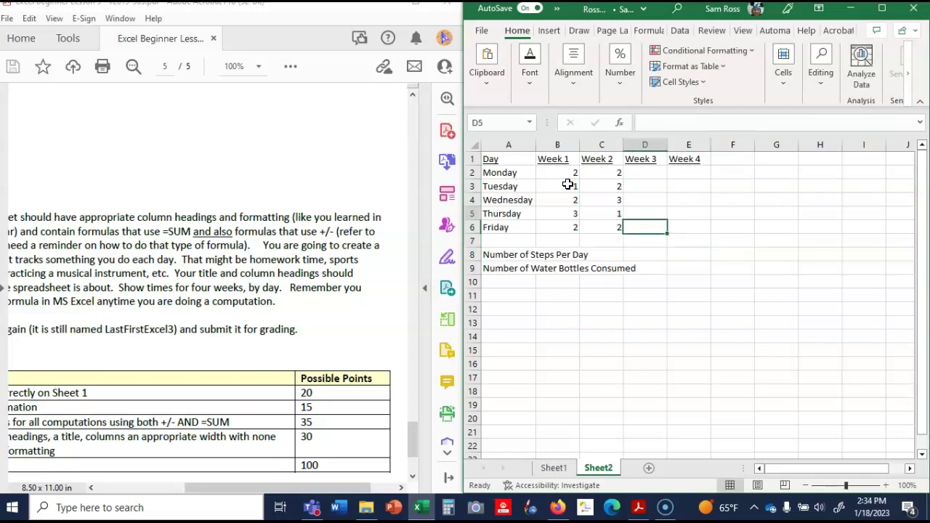
{"action": "type", "text": "3"}
{"action": "key", "text": "Return"}
{"action": "type", "text": "2"}
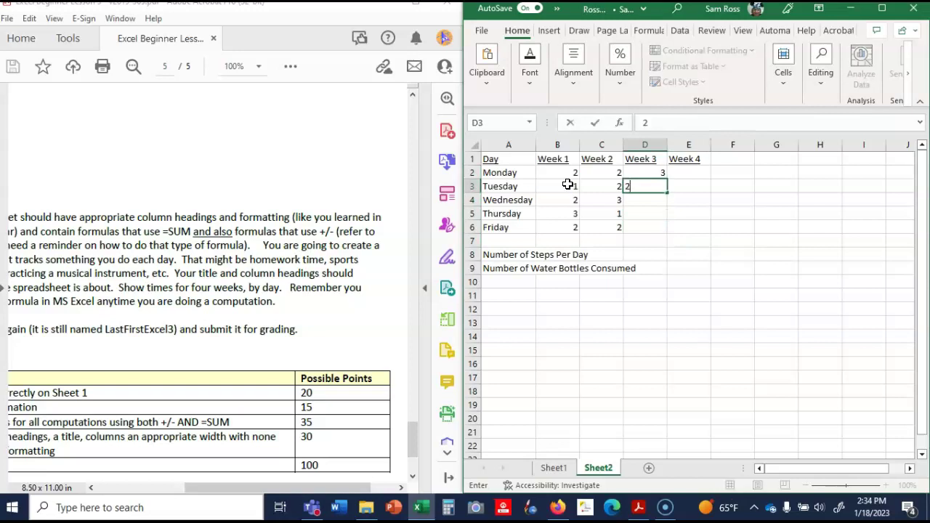
{"action": "key", "text": "Return"}
{"action": "type", "text": "4"}
{"action": "key", "text": "Return"}
{"action": "type", "text": "1"}
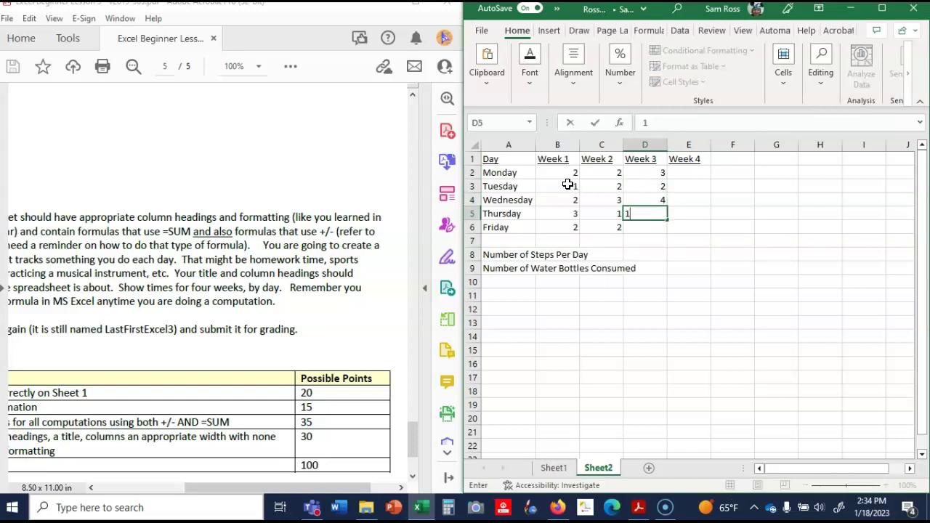
{"action": "key", "text": "Return"}
{"action": "type", "text": "2"}
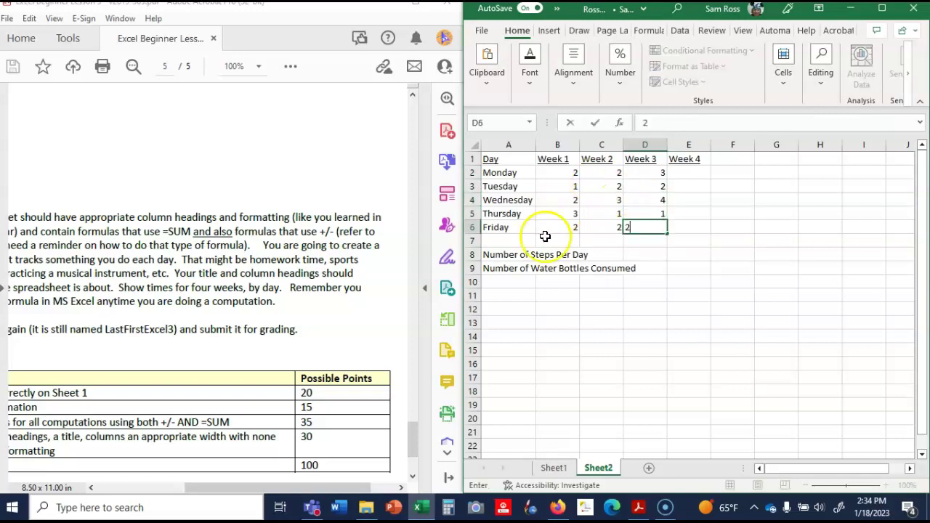
{"action": "left_click", "coordinate": [511, 255]}
{"action": "key", "text": "Delete"}
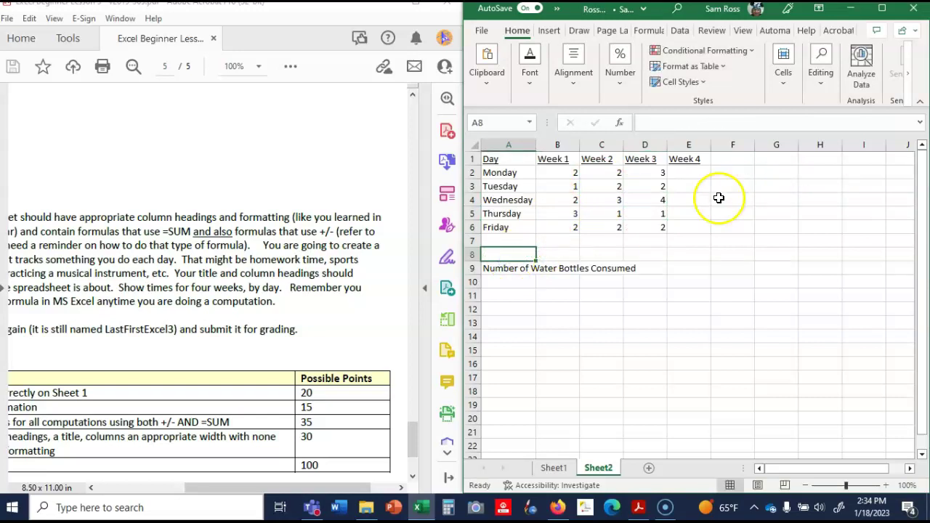
Step: Enter Week 4 bottle counts 2, 2, 1, 1, 3 for Monday–Friday in column E
{"action": "left_click", "coordinate": [694, 175]}
{"action": "type", "text": "2"}
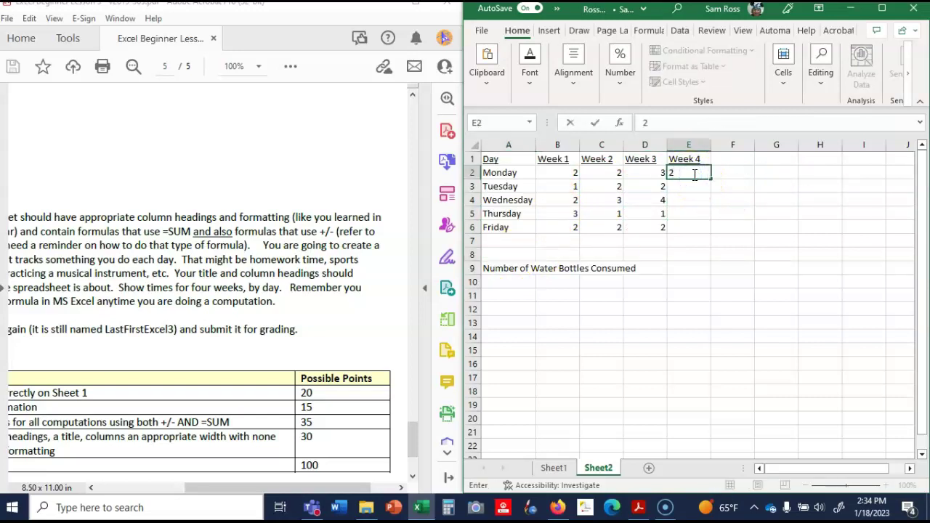
{"action": "key", "text": "Return"}
{"action": "type", "text": "2"}
{"action": "key", "text": "Return"}
{"action": "type", "text": "1"}
{"action": "key", "text": "Return"}
{"action": "type", "text": "1"}
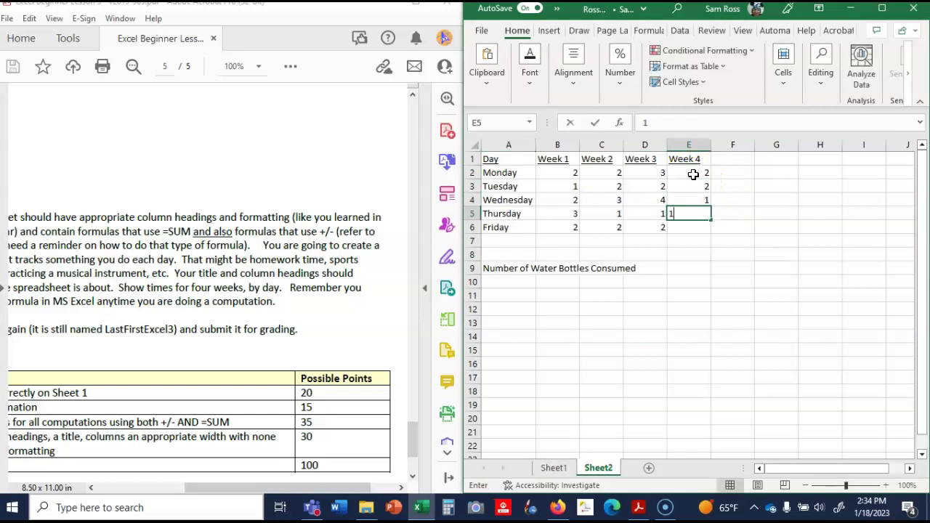
{"action": "key", "text": "Return"}
{"action": "type", "text": "3"}
{"action": "key", "text": "Return"}
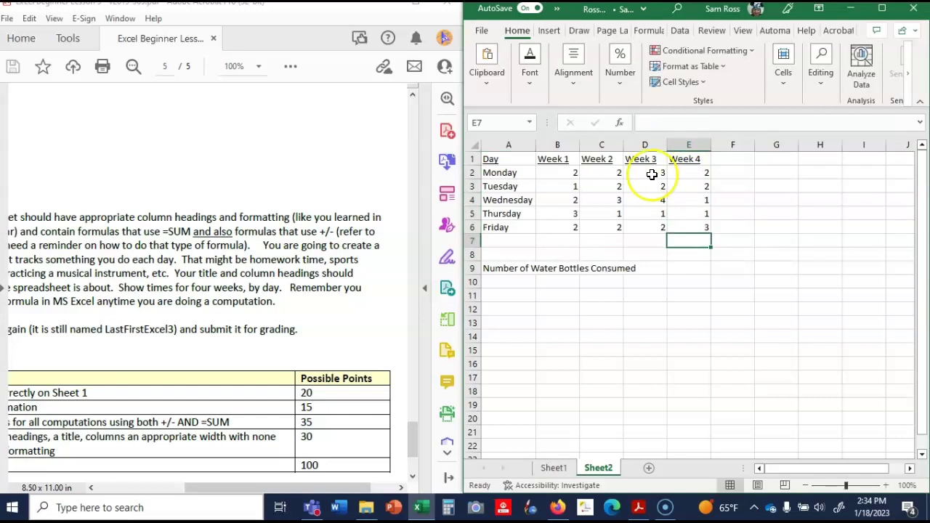
Step: Total Week 1's bottles in B7 with =SUM(B2:B6)
{"action": "left_click", "coordinate": [555, 242]}
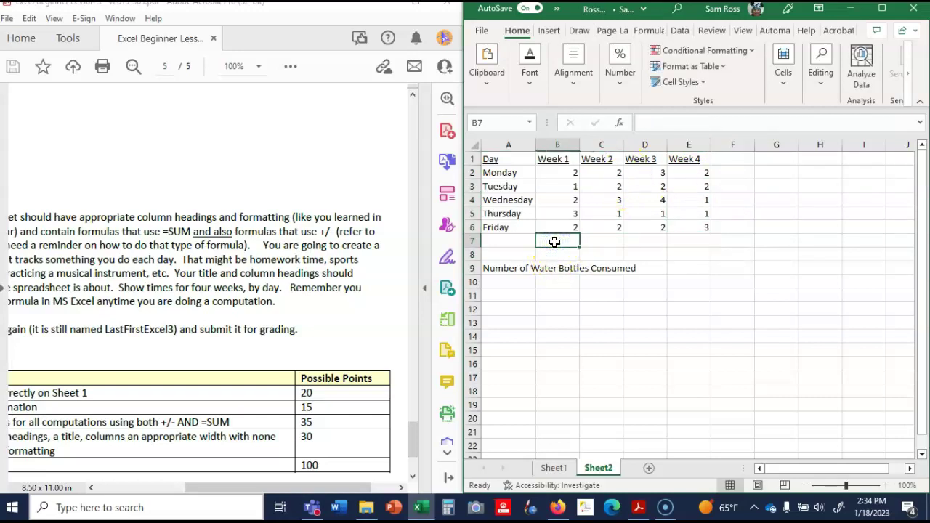
{"action": "type", "text": "=sum("}
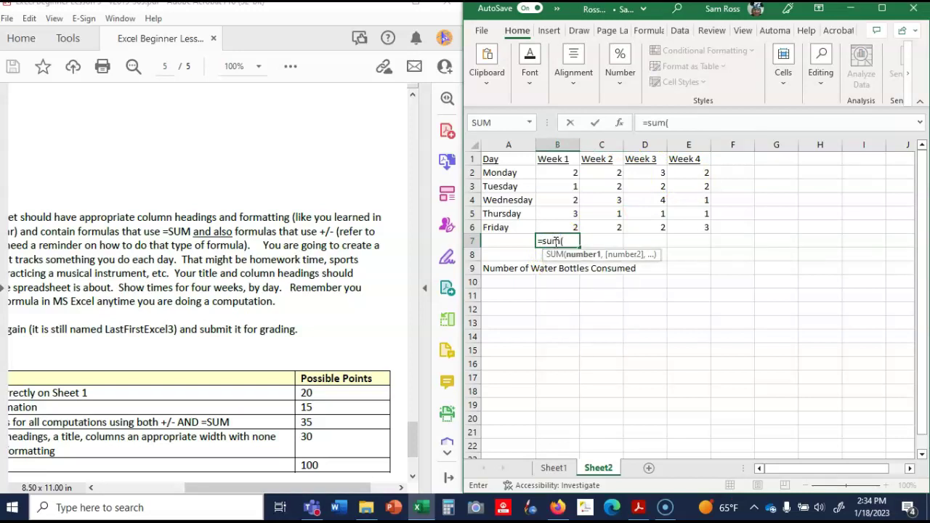
{"action": "left_click_drag", "start_coordinate": [567, 173], "coordinate": [564, 225]}
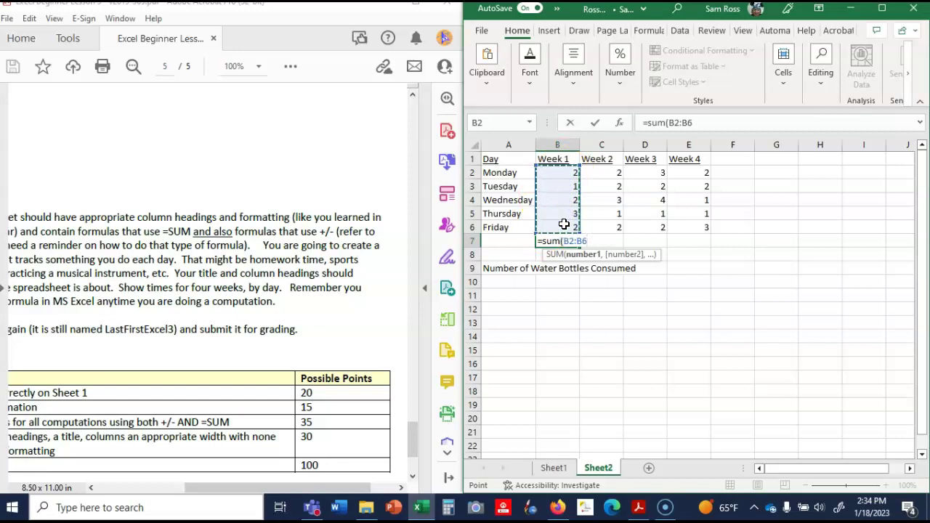
{"action": "key", "text": "Return"}
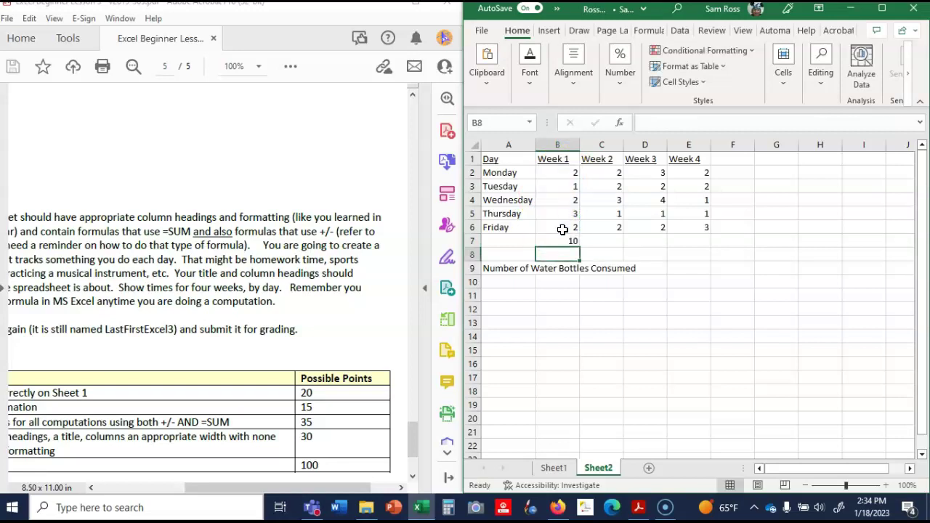
Step: Copy the B7 SUM formula into C7:E7 to total Weeks 2–4
{"action": "left_click", "coordinate": [561, 239]}
{"action": "key", "text": "ctrl+c"}
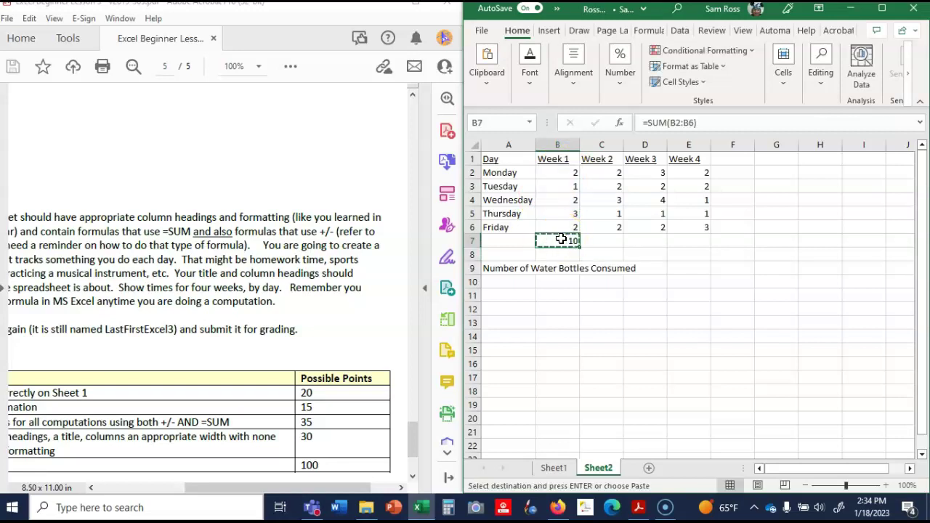
{"action": "left_click_drag", "start_coordinate": [598, 242], "coordinate": [693, 242]}
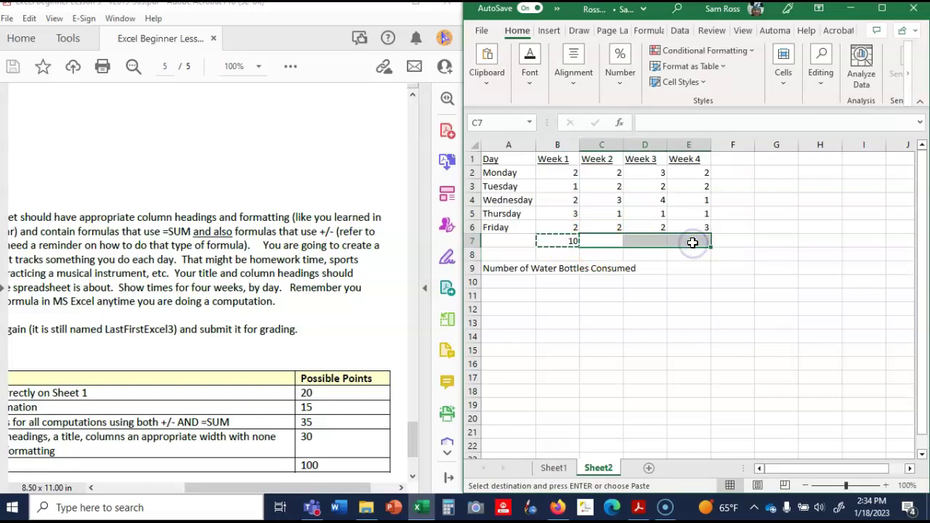
{"action": "key", "text": "ctrl+v"}
{"action": "left_click", "coordinate": [692, 243]}
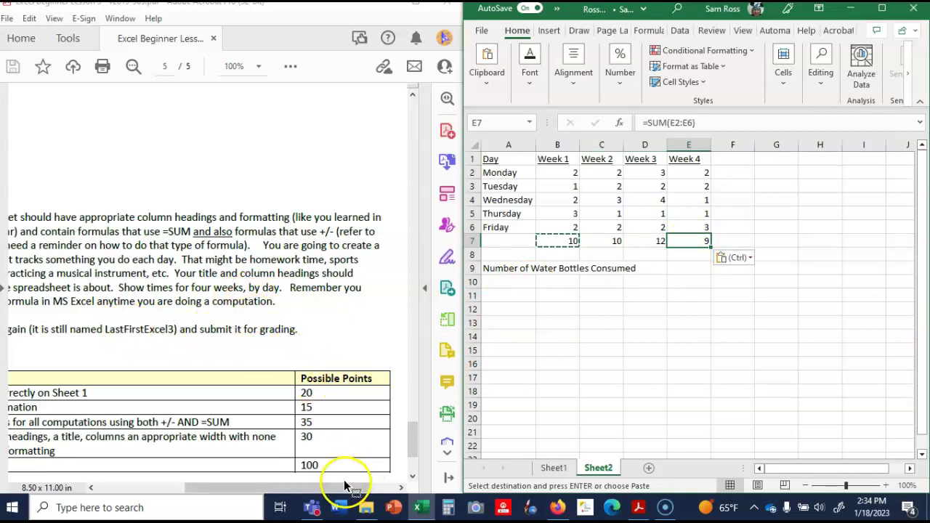
{"action": "mouse_move", "coordinate": [333, 487]}
{"action": "left_mouse_down"}
{"action": "mouse_move", "coordinate": [272, 489]}
{"action": "mouse_move", "coordinate": [339, 493]}
{"action": "left_mouse_up"}
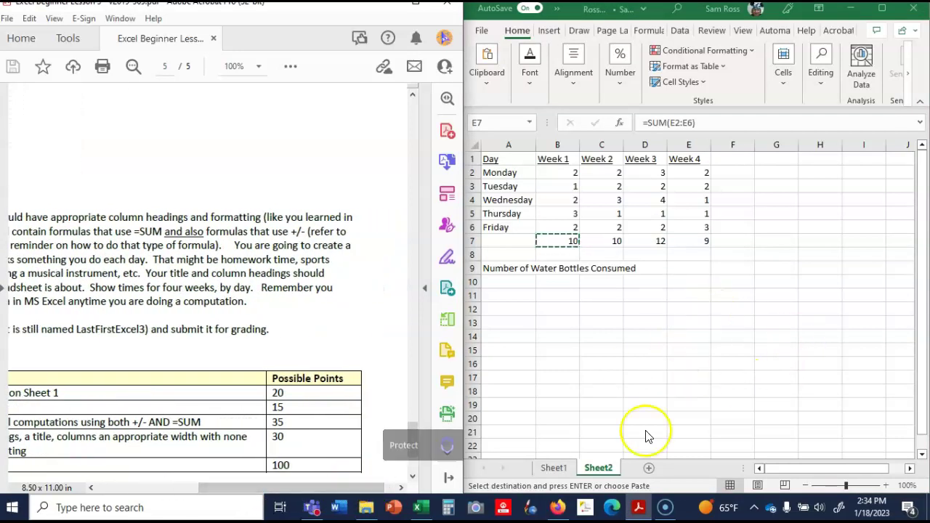
{"action": "left_click", "coordinate": [557, 470]}
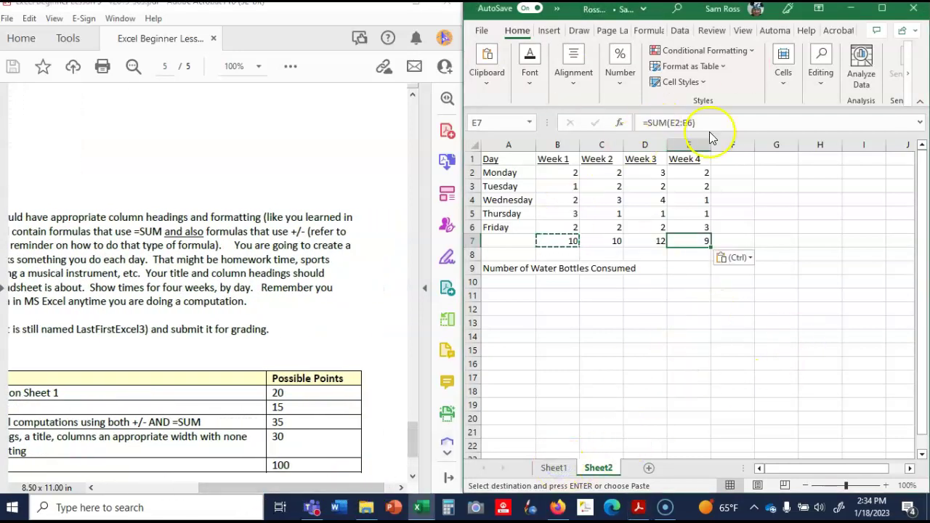